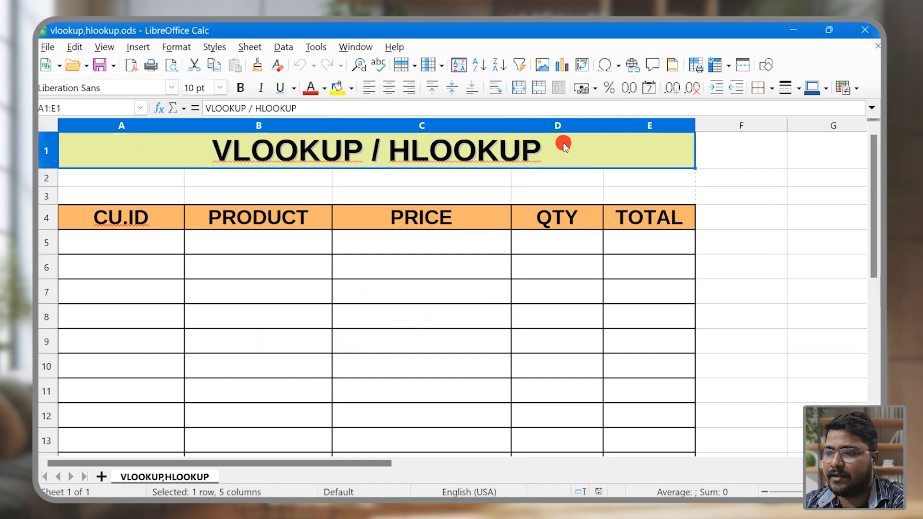
Step: Shorten the merged title in row 1 to VLOOKUP
{"action": "double_click", "coordinate": [563, 145]}
{"action": "key", "text": "BackSpace"}
{"action": "key", "text": "BackSpace"}
{"action": "key", "text": "BackSpace"}
{"action": "key", "text": "BackSpace"}
{"action": "key", "text": "BackSpace"}
{"action": "key", "text": "BackSpace"}
{"action": "key", "text": "BackSpace"}
{"action": "key", "text": "BackSpace"}
{"action": "key", "text": "BackSpace"}
{"action": "key", "text": "BackSpace"}
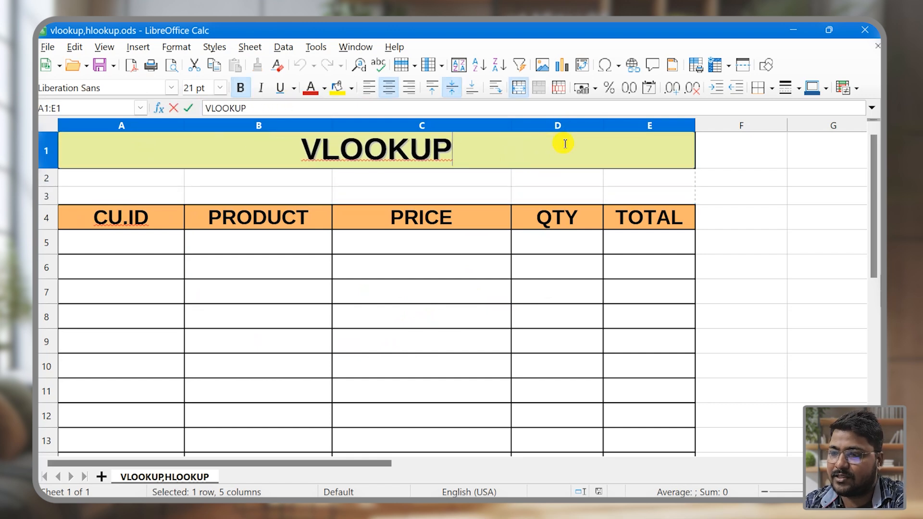
{"action": "left_click", "coordinate": [729, 226]}
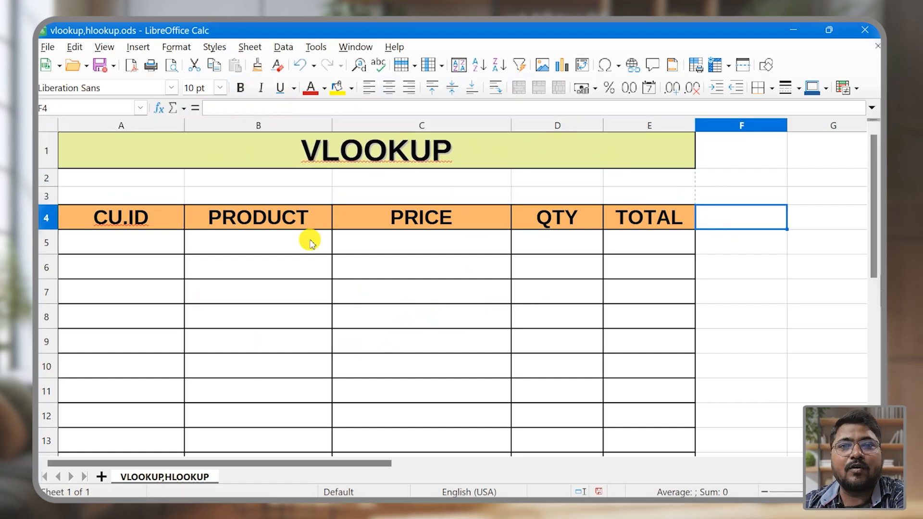
{"action": "left_click_drag", "start_coordinate": [166, 193], "coordinate": [624, 194]}
{"action": "left_click", "coordinate": [705, 192]}
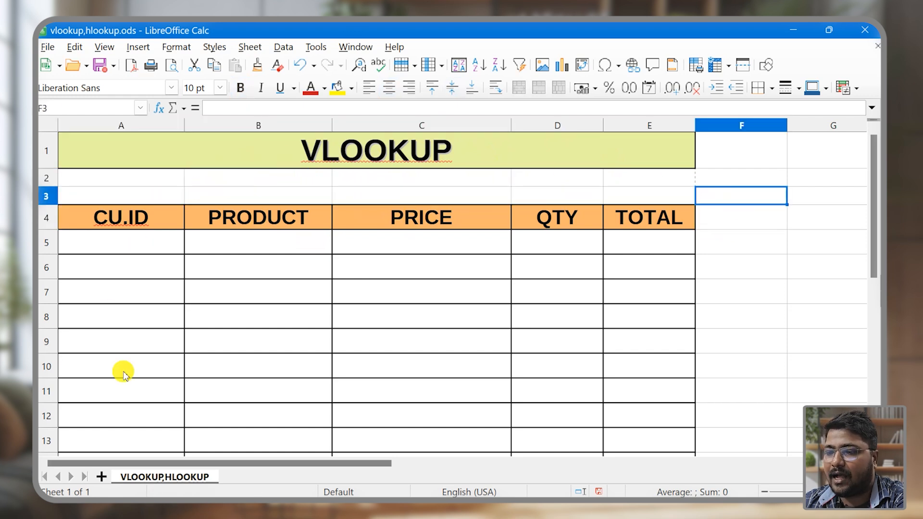
Step: Fill the CU.ID column from A5 to A14 with the series 101 to 110
{"action": "left_click", "coordinate": [140, 240]}
{"action": "type", "text": "1"}
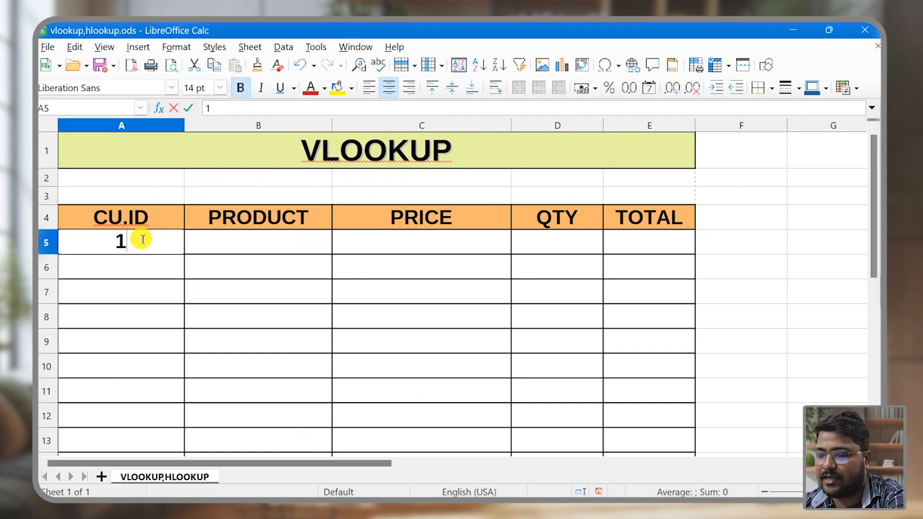
{"action": "type", "text": "01"}
{"action": "left_click", "coordinate": [189, 258]}
{"action": "left_click", "coordinate": [174, 250]}
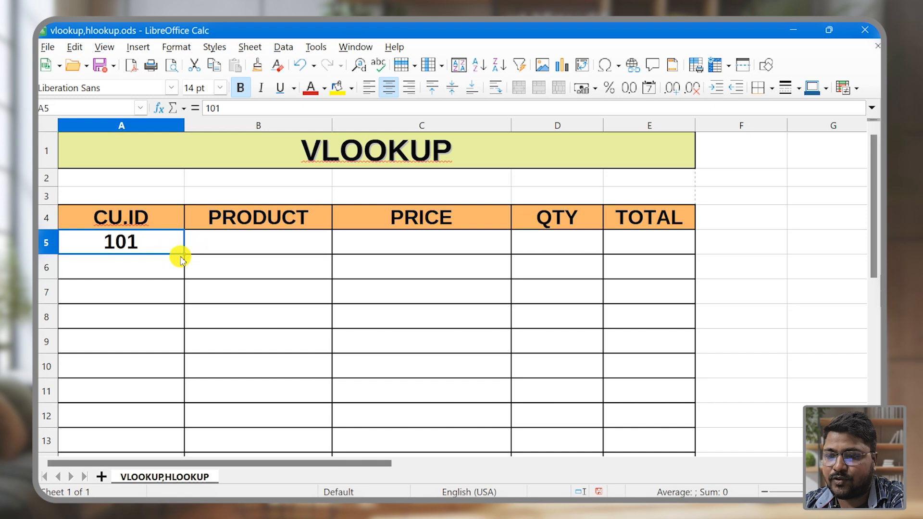
{"action": "left_click_drag", "start_coordinate": [184, 257], "coordinate": [162, 450]}
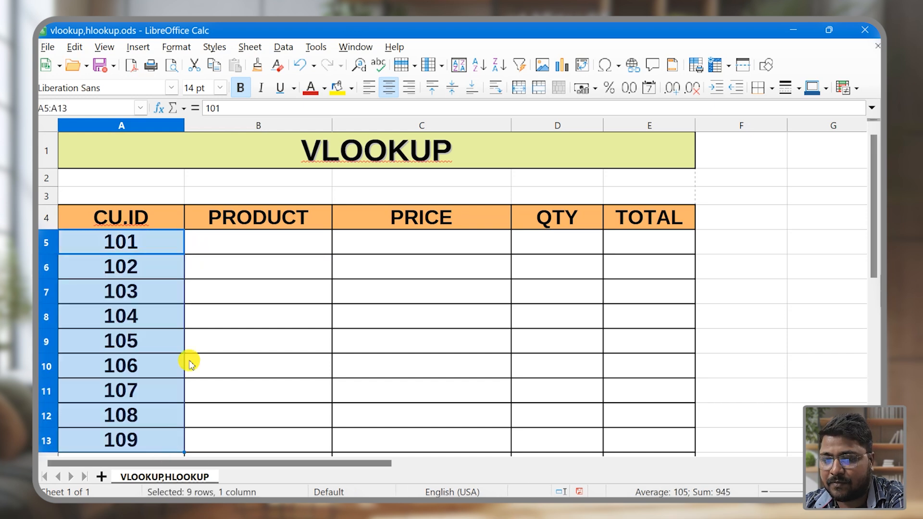
{"action": "scroll", "coordinate": [189, 363], "scroll_direction": "down", "scroll_amount": 2}
{"action": "left_click_drag", "start_coordinate": [184, 305], "coordinate": [183, 324]}
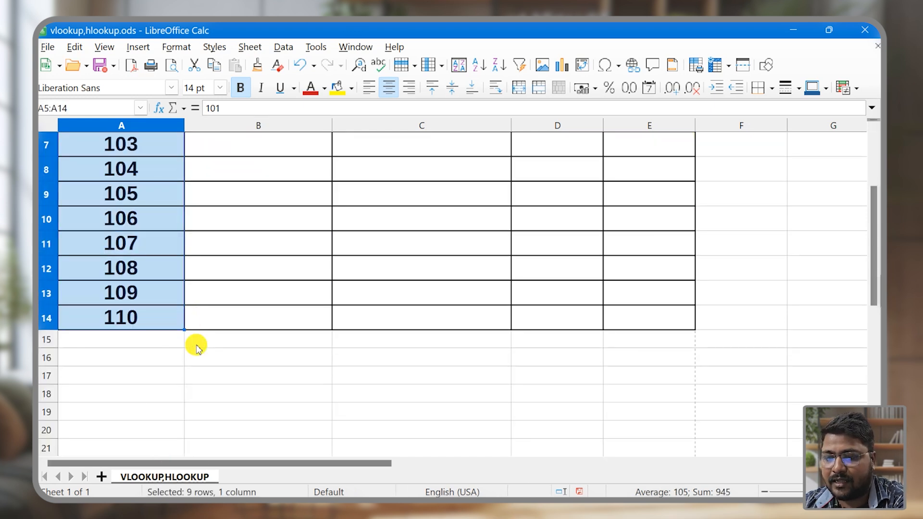
{"action": "scroll", "coordinate": [197, 347], "scroll_direction": "down", "scroll_amount": 1}
{"action": "scroll", "coordinate": [196, 347], "scroll_direction": "up", "scroll_amount": 2}
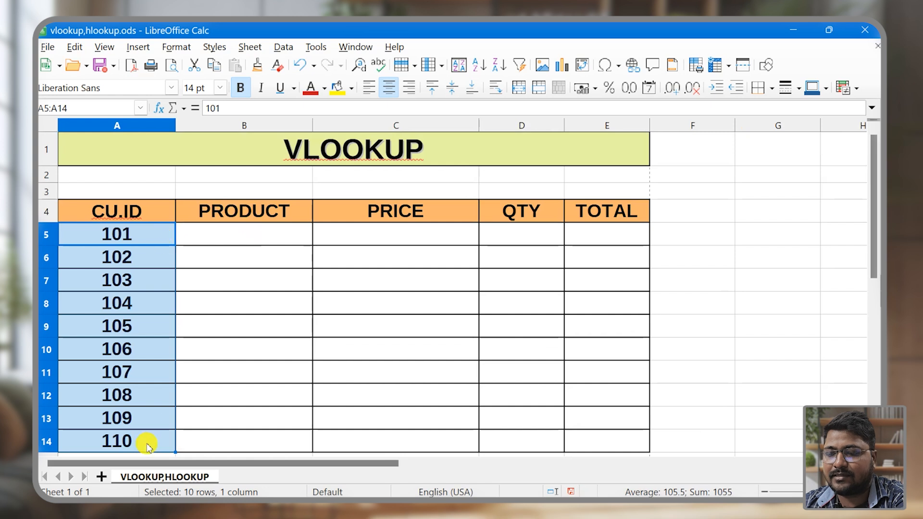
Step: Enter PEN, PENCIL and TOY in B5:B7 and repeat the pattern down the PRODUCT column to B14
{"action": "left_click", "coordinate": [214, 239]}
{"action": "type", "text": "PEN"}
{"action": "key", "text": "Return"}
{"action": "type", "text": "PE"}
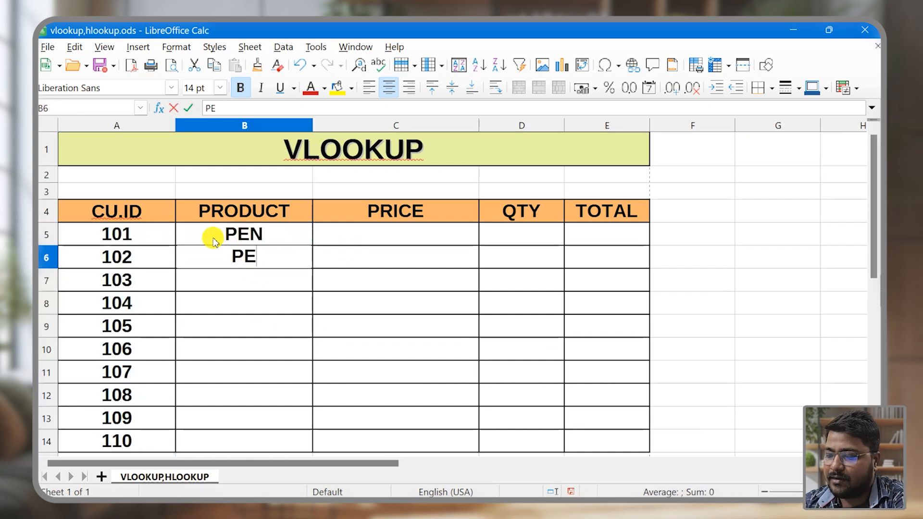
{"action": "type", "text": "NCIL"}
{"action": "key", "text": "Return"}
{"action": "type", "text": "TOY"}
{"action": "mouse_move", "coordinate": [214, 239]}
{"action": "left_mouse_down"}
{"action": "mouse_move", "coordinate": [264, 280]}
{"action": "mouse_move", "coordinate": [296, 452]}
{"action": "left_mouse_up"}
Step: Enter the prices 23, 34, 45, 56, 34, 43, 24, 54, 36 and 45 in C5:C14
{"action": "left_click", "coordinate": [412, 236]}
{"action": "type", "text": "23"}
{"action": "key", "text": "Return"}
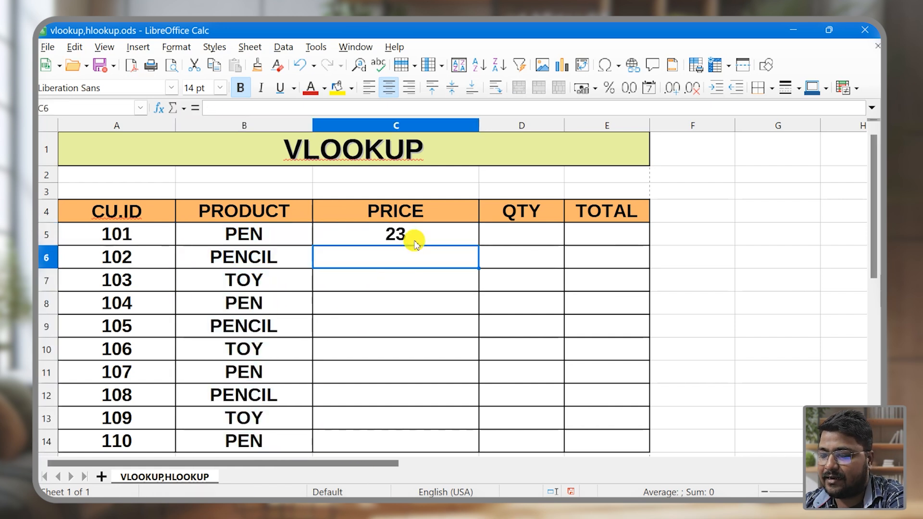
{"action": "type", "text": "34"}
{"action": "key", "text": "Return"}
{"action": "type", "text": "45"}
{"action": "key", "text": "Return"}
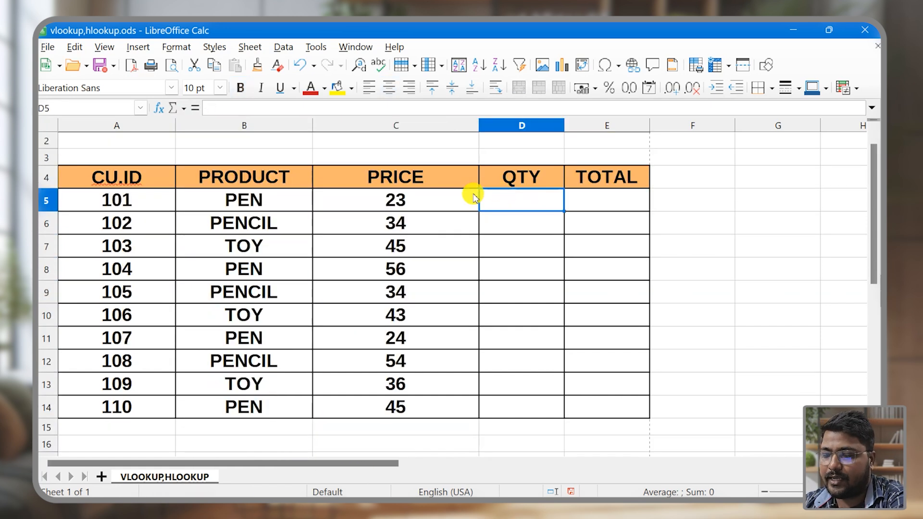
Step: Enter the quantities 2, 3, 2, 4, 3, 5, 3, 4, 2 and 4 in D5:D14
{"action": "type", "text": "2"}
{"action": "key", "text": "Return"}
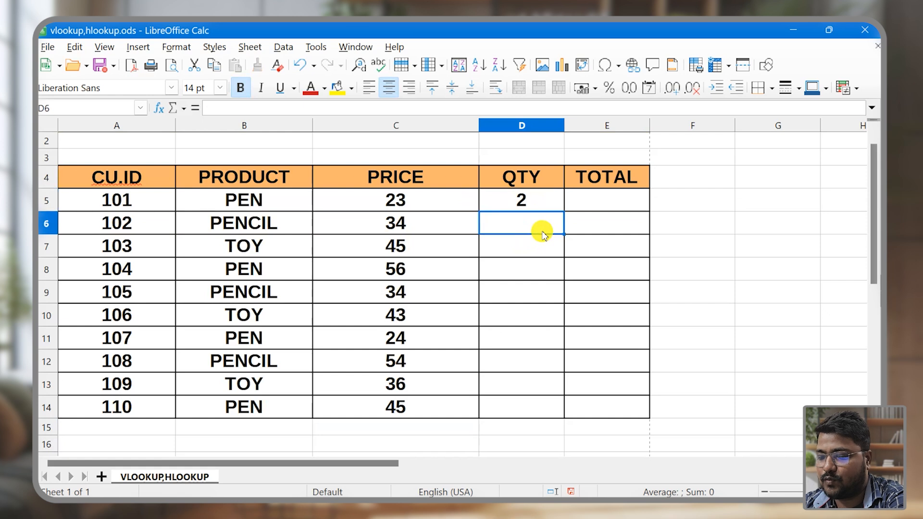
{"action": "type", "text": "3"}
{"action": "key", "text": "Return"}
{"action": "type", "text": "2"}
{"action": "key", "text": "Return"}
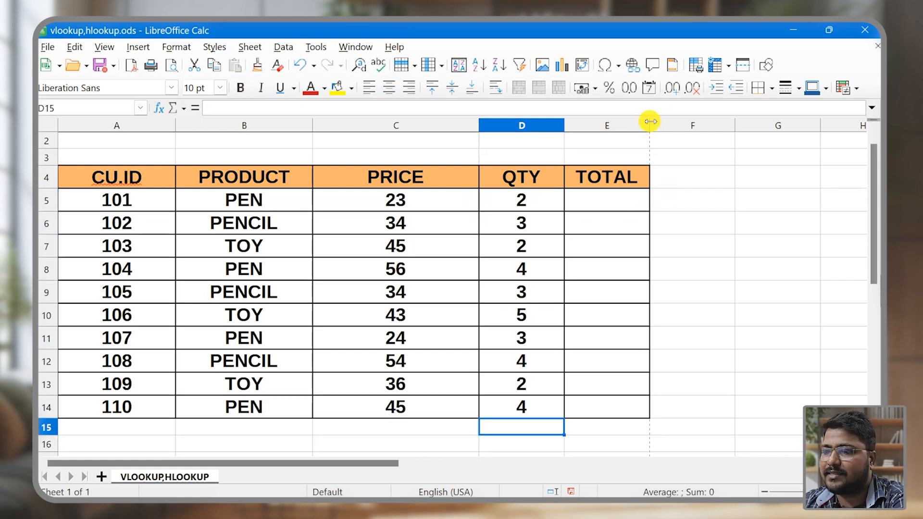
Step: Widen the TOTAL column and calculate E5:E14 with =PRODUCT(C5:D5) entered in E5 and filled down
{"action": "left_click_drag", "start_coordinate": [650, 121], "coordinate": [693, 122]}
{"action": "left_click", "coordinate": [624, 201]}
{"action": "left_click", "coordinate": [404, 200]}
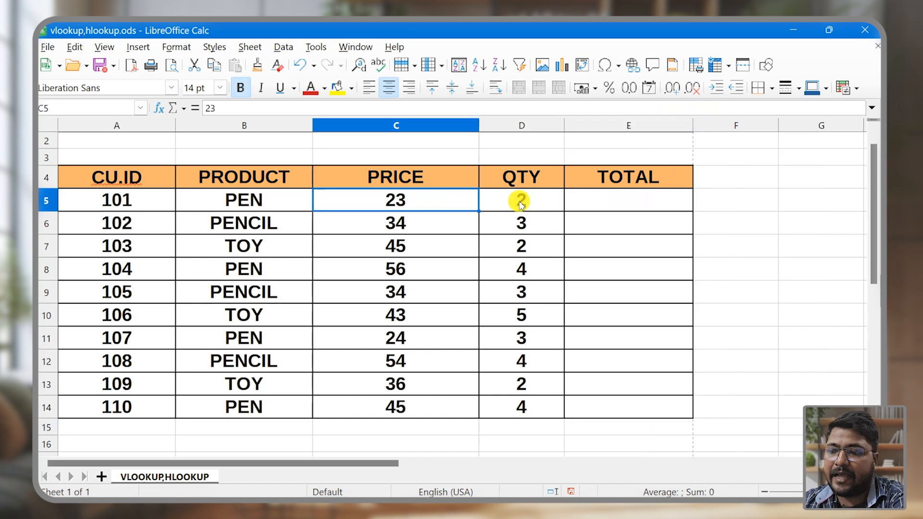
{"action": "left_click", "coordinate": [521, 202]}
{"action": "left_click", "coordinate": [613, 194]}
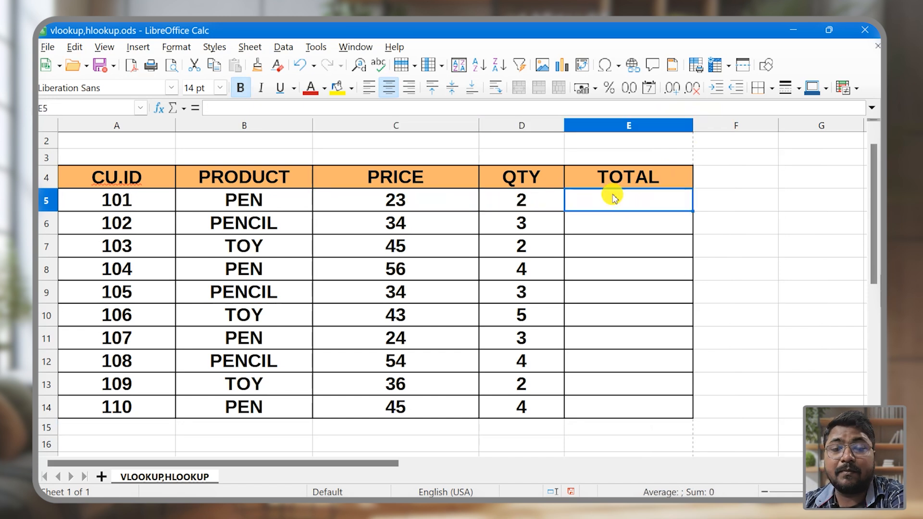
{"action": "type", "text": "="}
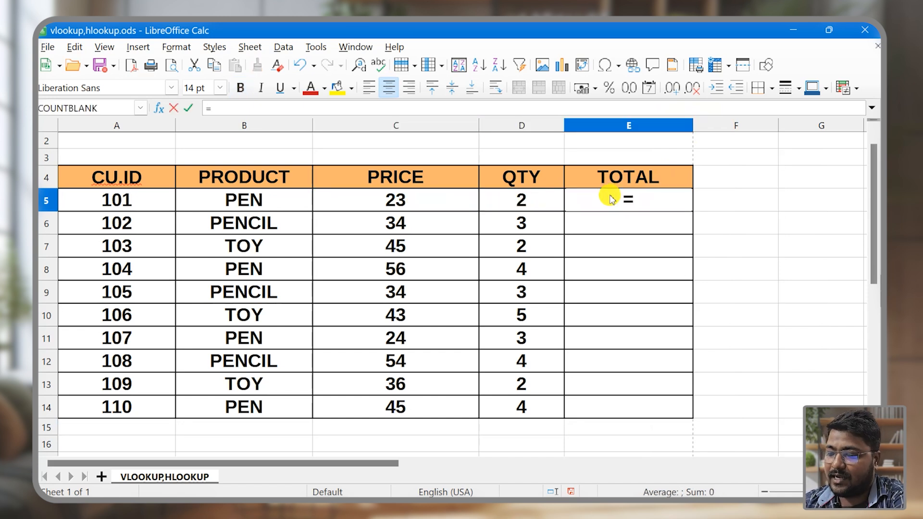
{"action": "type", "text": "PRODUCT"}
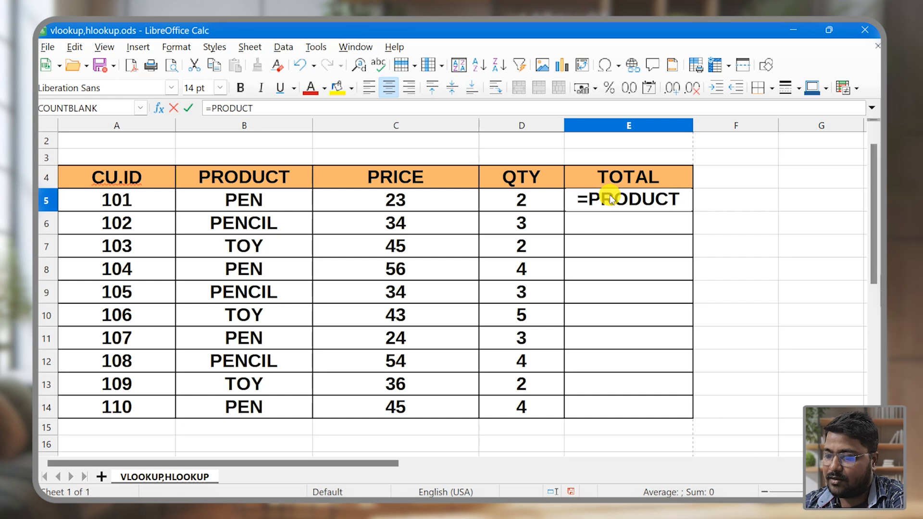
{"action": "type", "text": "("}
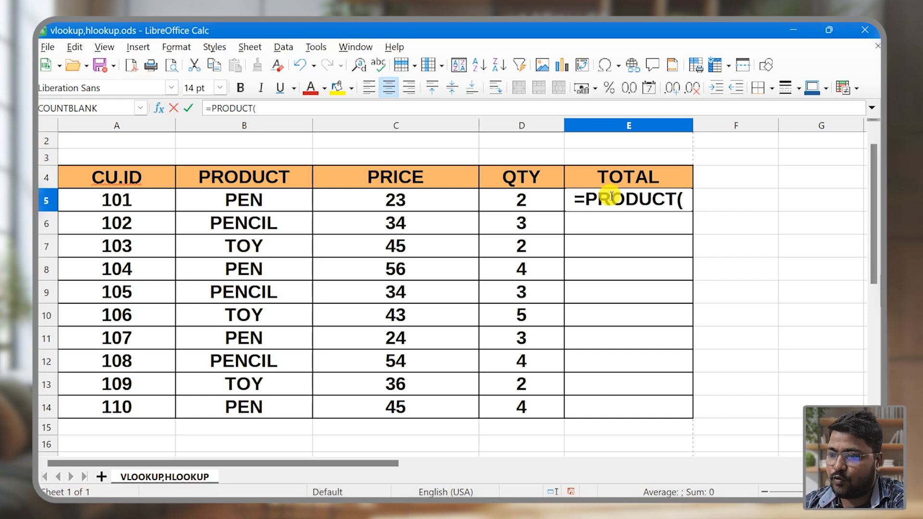
{"action": "left_click", "coordinate": [411, 202]}
{"action": "left_click_drag", "start_coordinate": [494, 206], "coordinate": [521, 206]}
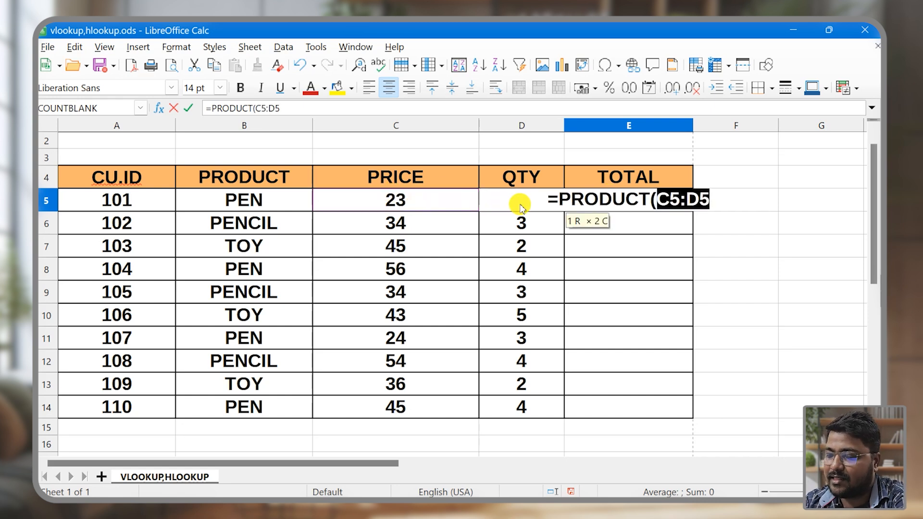
{"action": "type", "text": ")"}
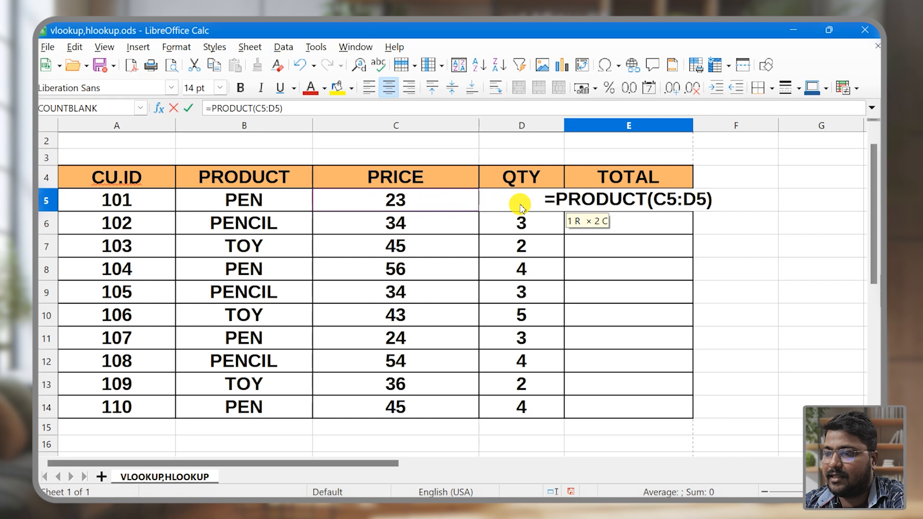
{"action": "key", "text": "Return"}
{"action": "left_click", "coordinate": [687, 206]}
{"action": "left_click_drag", "start_coordinate": [690, 209], "coordinate": [689, 416]}
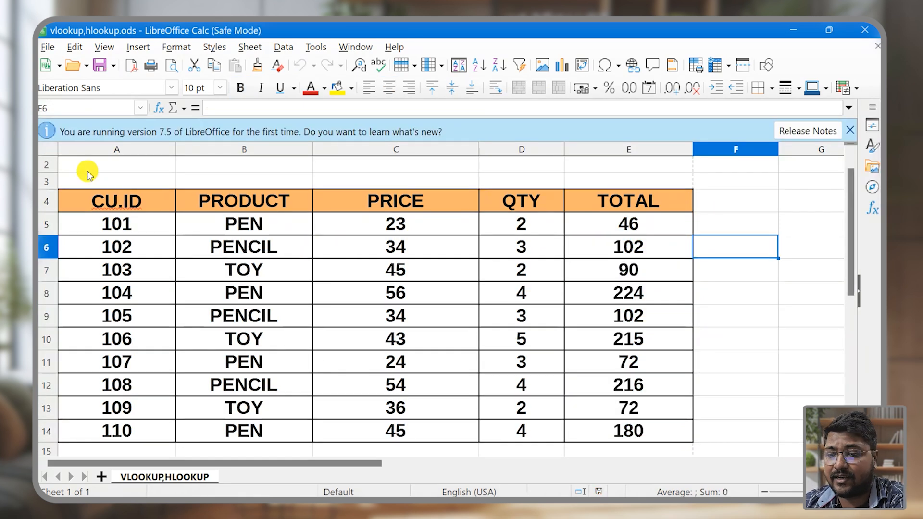
Step: Number the table columns 1 to 5 in cells A3:E3 above the headers
{"action": "left_click", "coordinate": [98, 182]}
{"action": "type", "text": "1"}
{"action": "left_click", "coordinate": [233, 185]}
{"action": "type", "text": "2"}
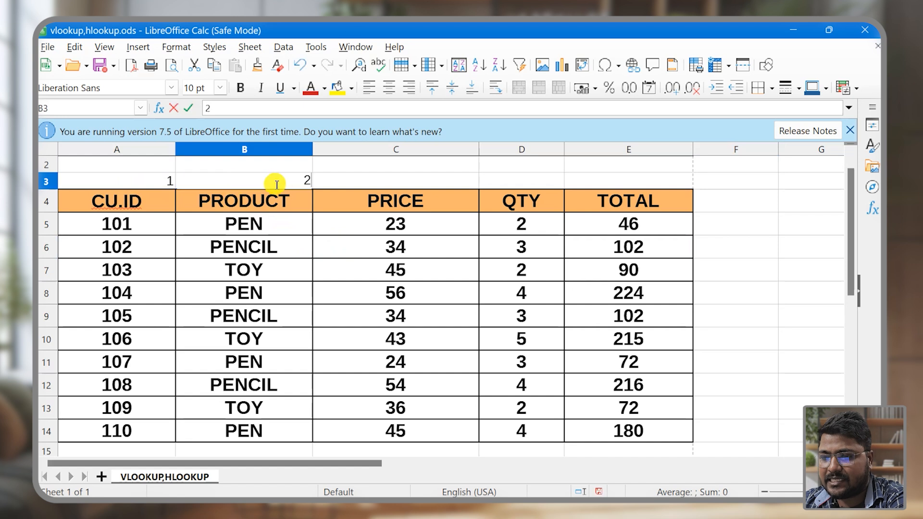
{"action": "left_click", "coordinate": [331, 186]}
{"action": "type", "text": "3"}
{"action": "left_click", "coordinate": [525, 182]}
{"action": "type", "text": "4"}
{"action": "left_click", "coordinate": [582, 182]}
{"action": "type", "text": "5"}
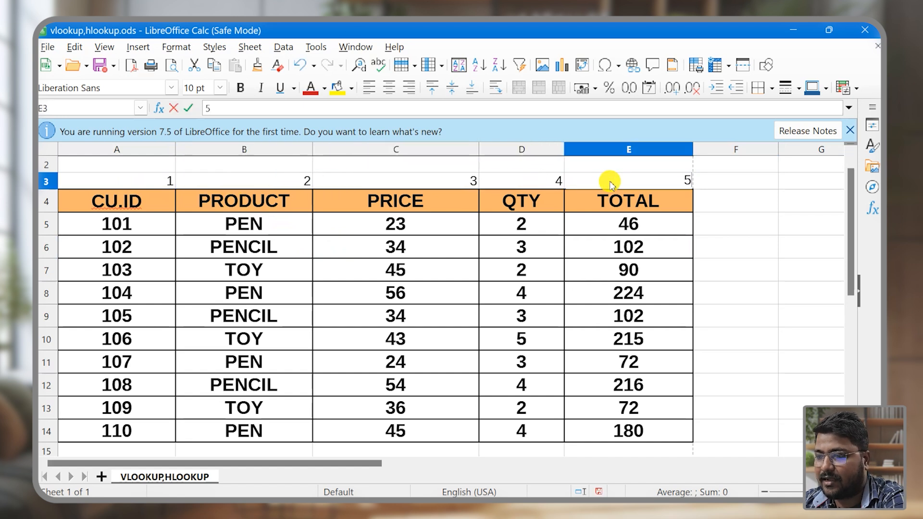
Step: Format the column numbers in A3:E3 as centred and bold with a yellow background and cell borders
{"action": "left_click_drag", "start_coordinate": [151, 174], "coordinate": [669, 181]}
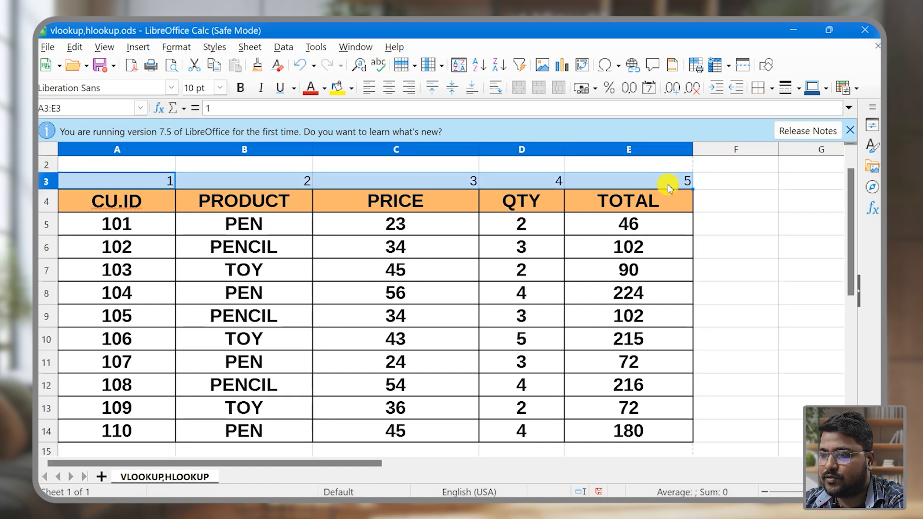
{"action": "left_click", "coordinate": [388, 87]}
{"action": "left_click", "coordinate": [337, 87]}
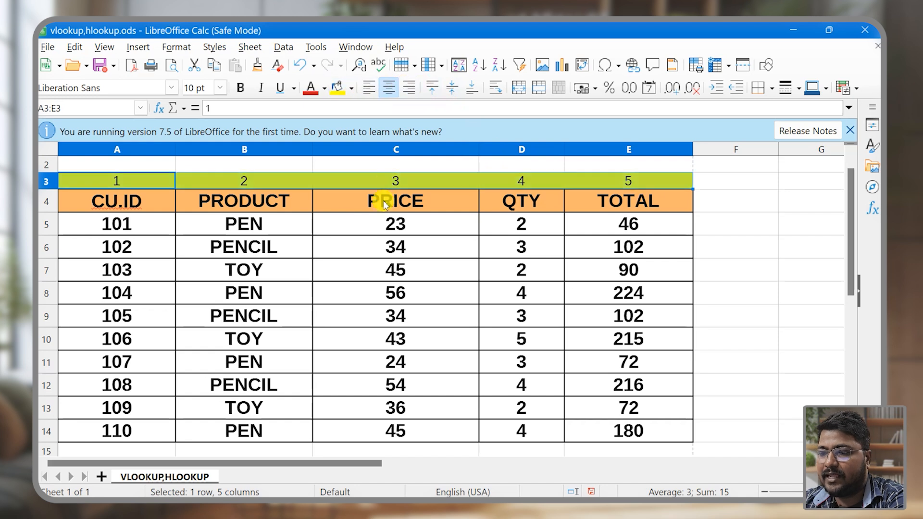
{"action": "left_click", "coordinate": [267, 184]}
{"action": "left_click_drag", "start_coordinate": [128, 185], "coordinate": [654, 181]}
{"action": "key", "text": "ctrl+b"}
{"action": "left_click", "coordinate": [736, 246]}
{"action": "left_click", "coordinate": [63, 180]}
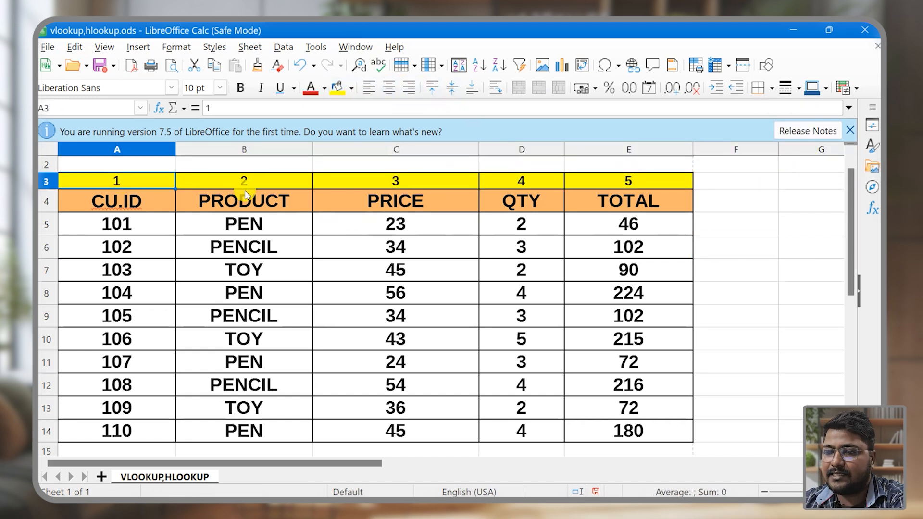
{"action": "left_click", "coordinate": [244, 193]}
{"action": "left_click", "coordinate": [438, 181]}
{"action": "left_click", "coordinate": [254, 181]}
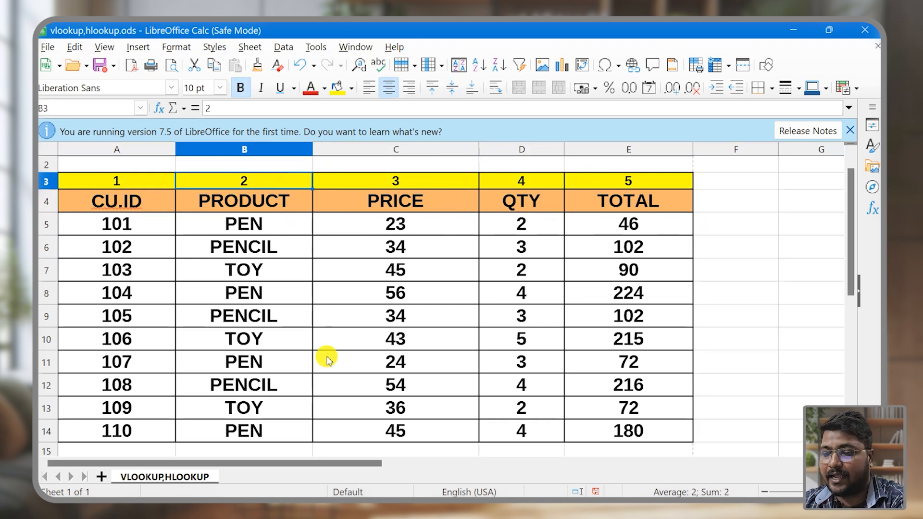
Step: Copy B4:D5 to B16:D17 below the table and clear the copied contents, keeping the formatting
{"action": "left_click_drag", "start_coordinate": [282, 200], "coordinate": [438, 241]}
{"action": "scroll", "coordinate": [438, 240], "scroll_direction": "down", "scroll_amount": 2}
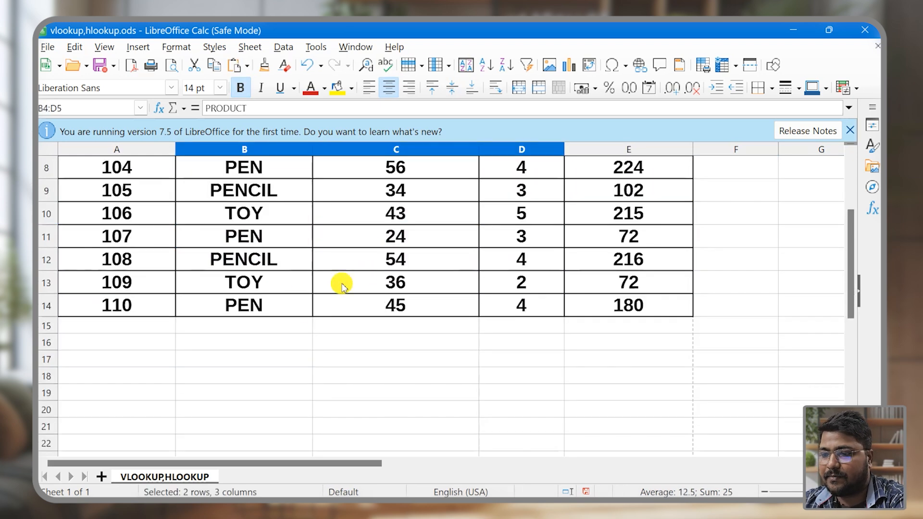
{"action": "left_click", "coordinate": [259, 345]}
{"action": "type", "text": "PRODUCT\tPRICE\tQTY PEN\t23\t2"}
{"action": "left_click_drag", "start_coordinate": [282, 354], "coordinate": [498, 368]}
{"action": "key", "text": "Delete"}
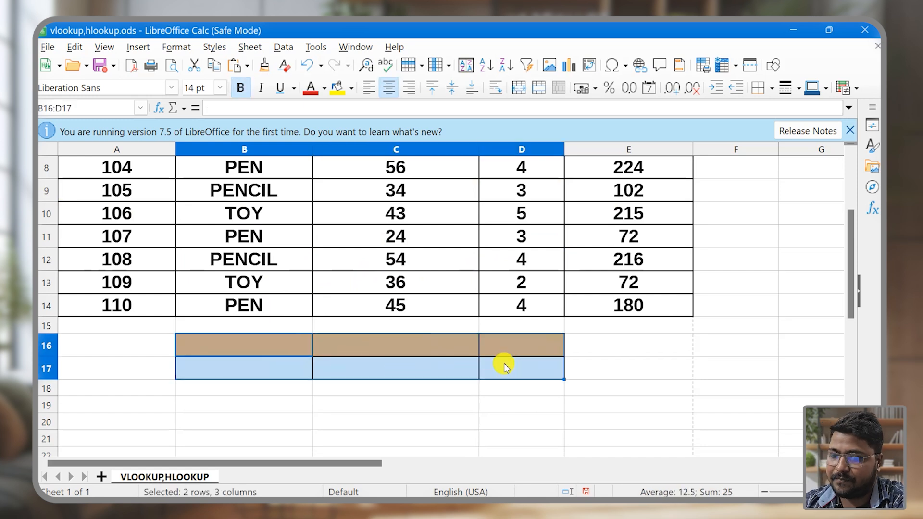
Step: Enter the lookup table headers CU ID in B16 and COLUMN INDEX in C16
{"action": "left_click", "coordinate": [260, 354]}
{"action": "type", "text": "C"}
{"action": "type", "text": "U ID"}
{"action": "key", "text": "Tab"}
{"action": "type", "text": "COLUMN "}
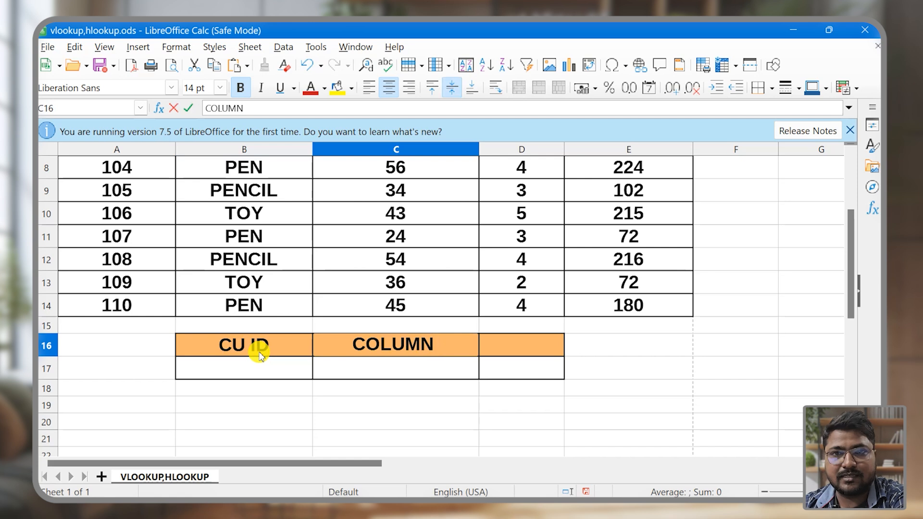
{"action": "type", "text": "INDE"}
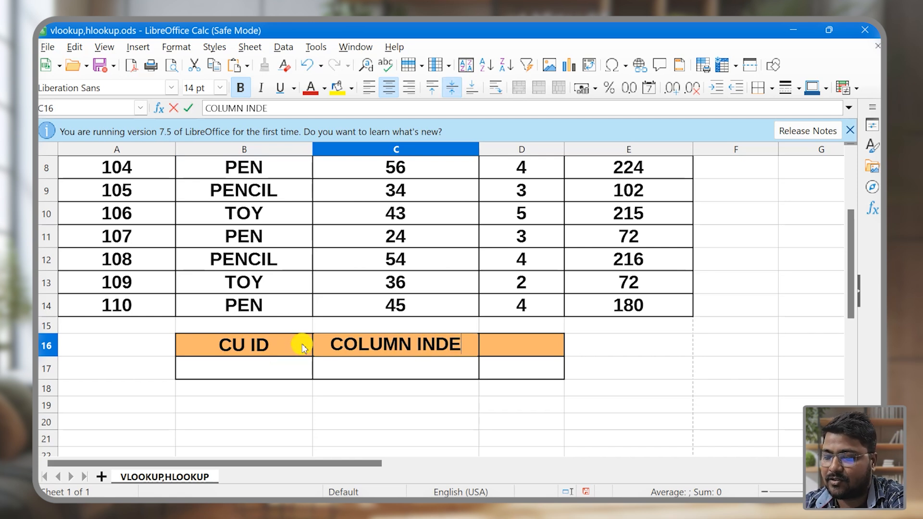
{"action": "type", "text": "X"}
{"action": "key", "text": "Tab"}
Step: Set the header in D16 to VLOOKUP and widen column D to fit it
{"action": "type", "text": "TOTAL"}
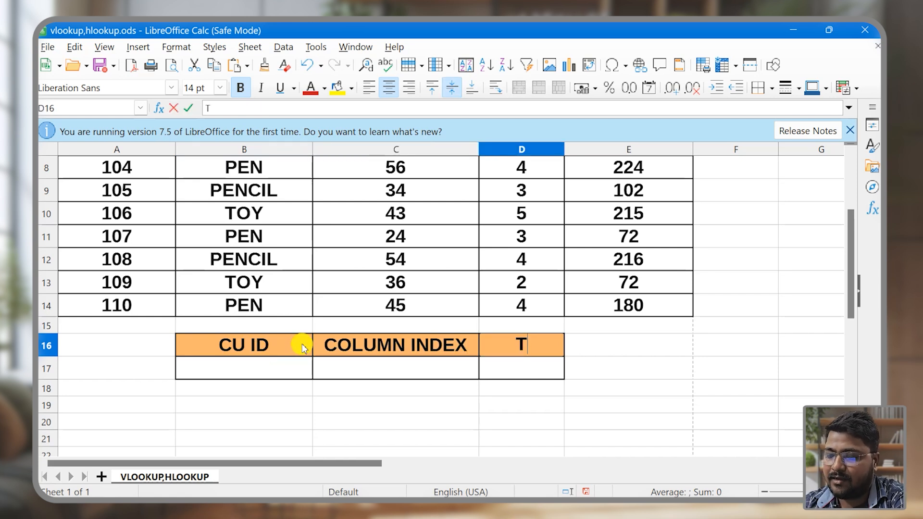
{"action": "double_click", "coordinate": [503, 345]}
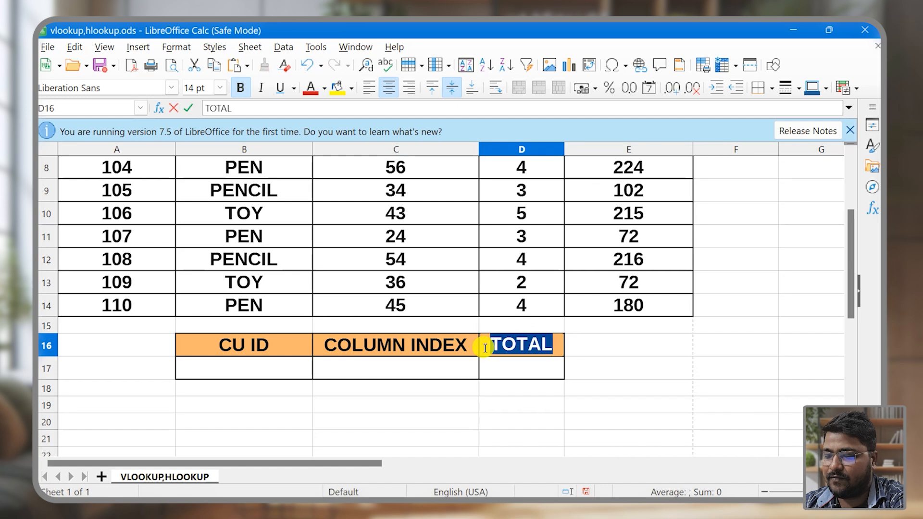
{"action": "type", "text": "VLOOKUP"}
{"action": "left_click", "coordinate": [624, 421]}
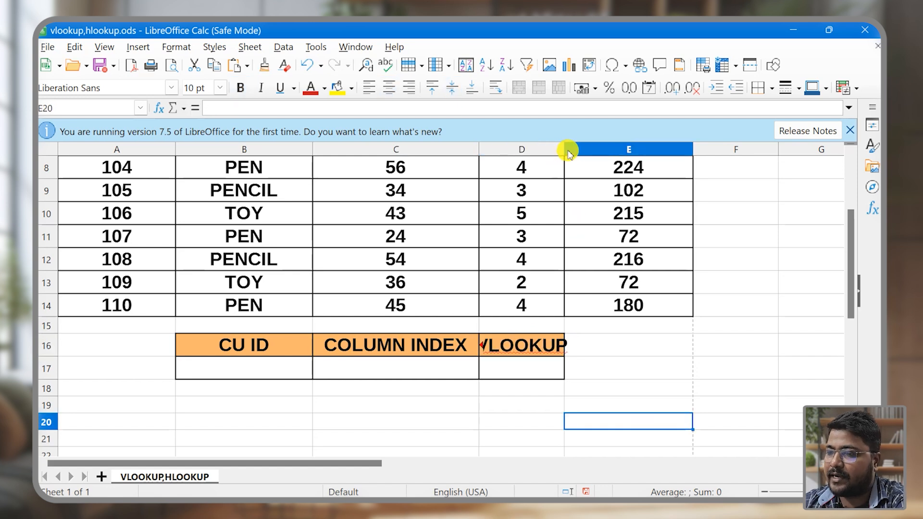
{"action": "left_click_drag", "start_coordinate": [565, 150], "coordinate": [641, 196]}
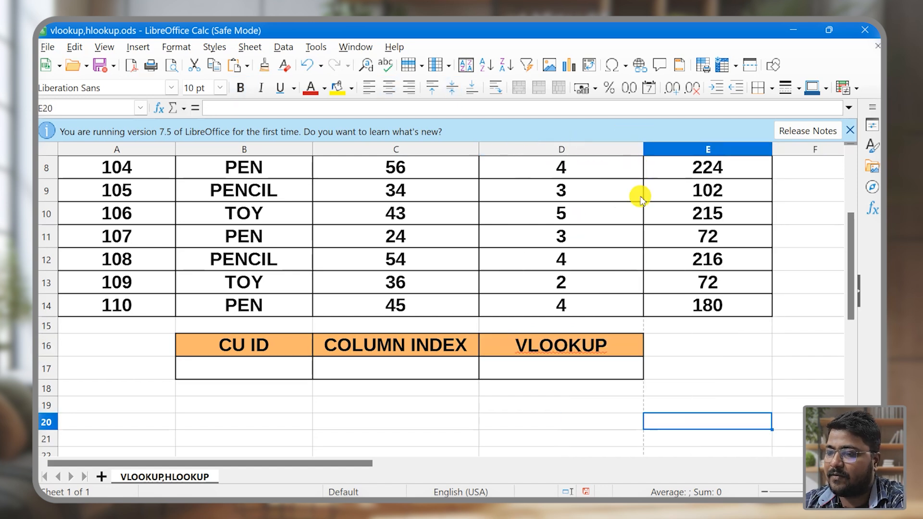
Step: Begin a VLOOKUP formula in D17 that takes B17 as its search criterion
{"action": "left_click", "coordinate": [521, 371]}
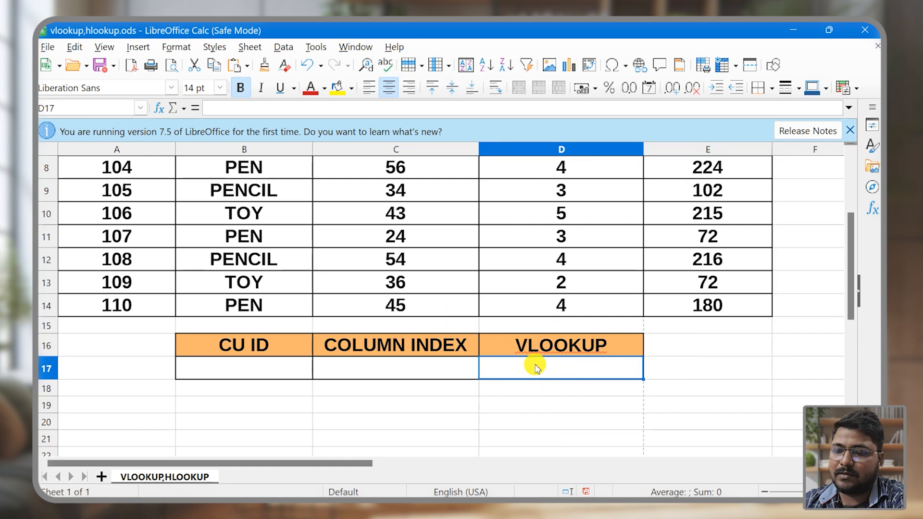
{"action": "scroll", "coordinate": [540, 367], "scroll_direction": "down", "scroll_amount": 1, "text": "ctrl"}
{"action": "scroll", "coordinate": [540, 367], "scroll_direction": "up", "scroll_amount": 2}
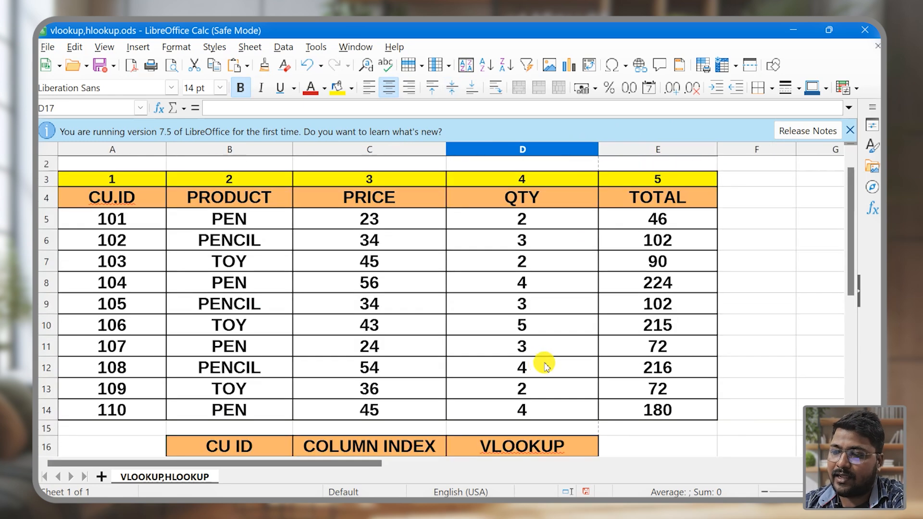
{"action": "scroll", "coordinate": [546, 366], "scroll_direction": "down", "scroll_amount": 2}
{"action": "type", "text": "="}
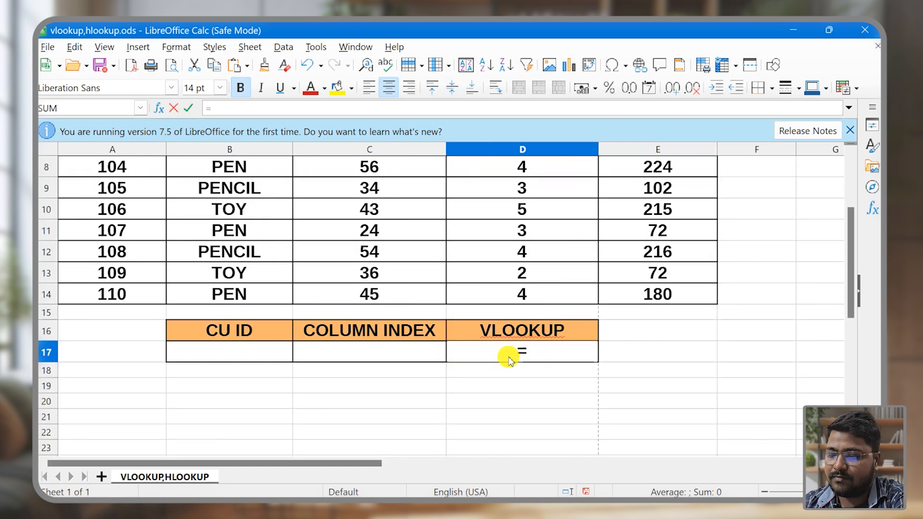
{"action": "type", "text": "VLOOKUP"}
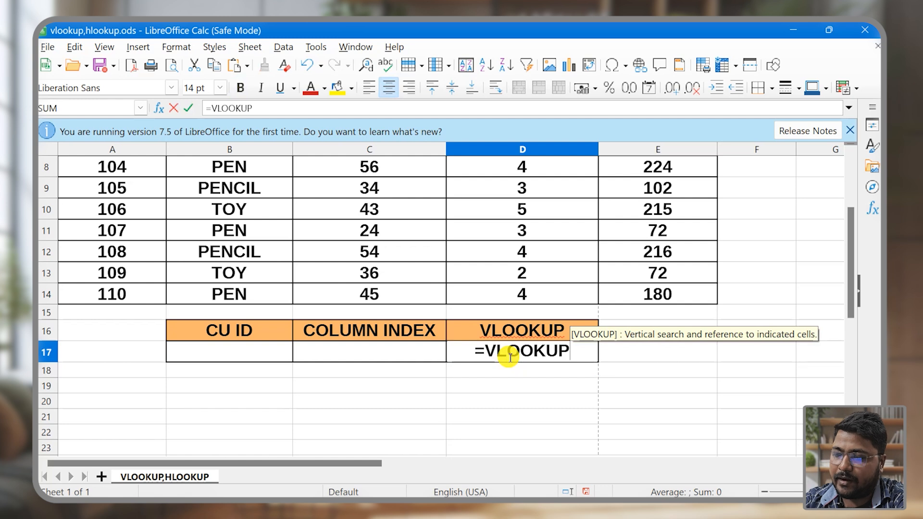
{"action": "type", "text": "("}
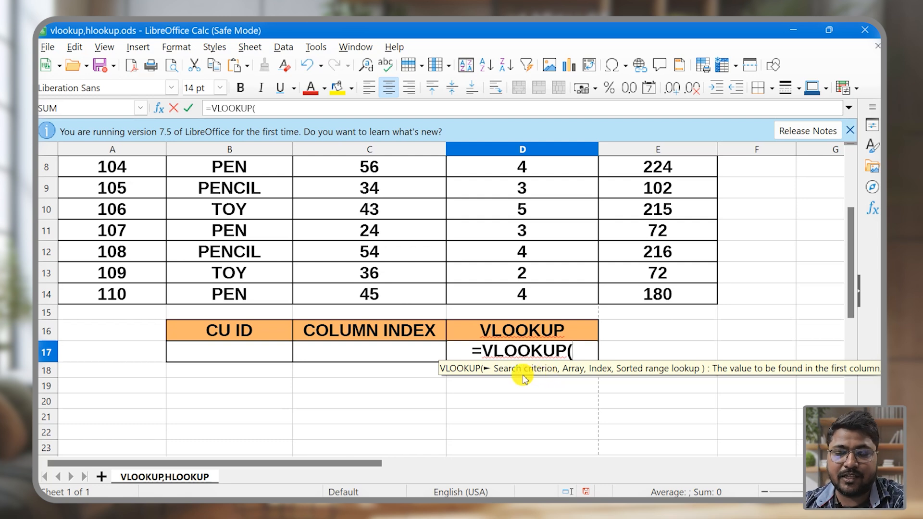
{"action": "left_click", "coordinate": [228, 353]}
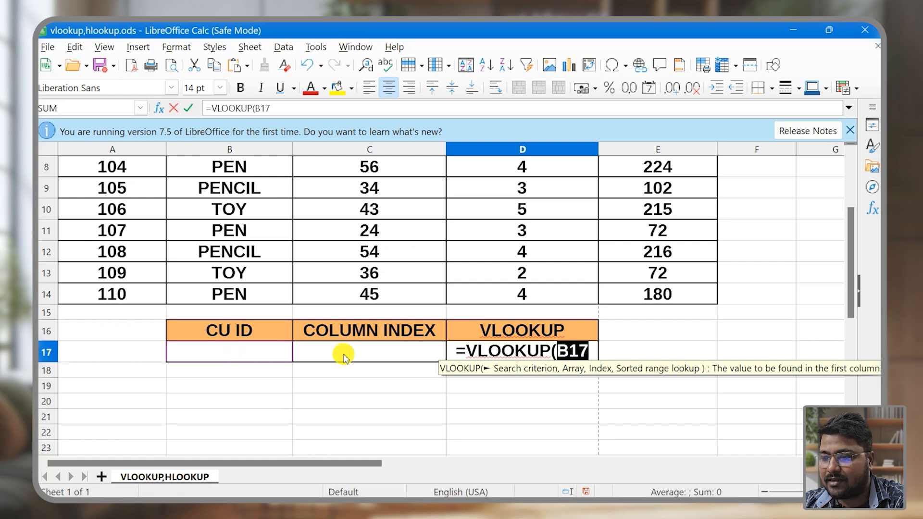
{"action": "type", "text": ","}
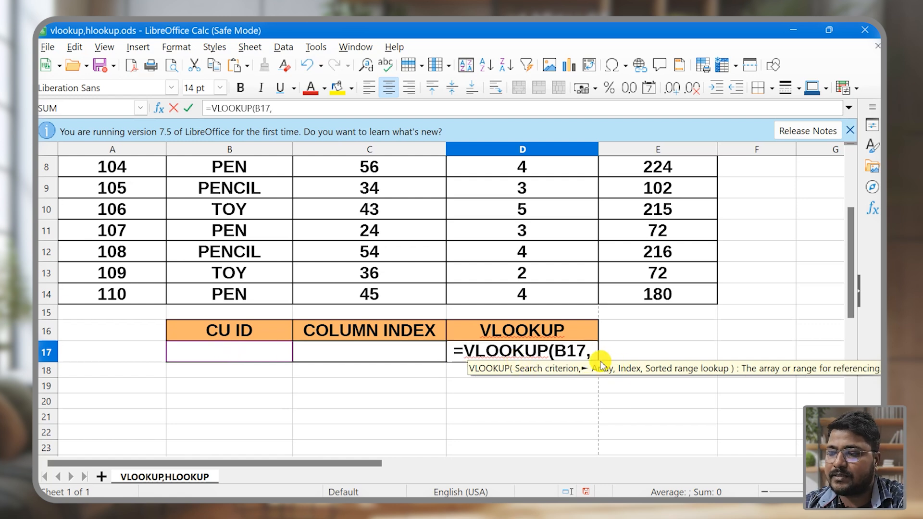
Step: Complete the D17 formula with A5:E14 as the array, C17 as the index and 0 for sorted range lookup
{"action": "scroll", "coordinate": [609, 313], "scroll_direction": "up", "scroll_amount": 2}
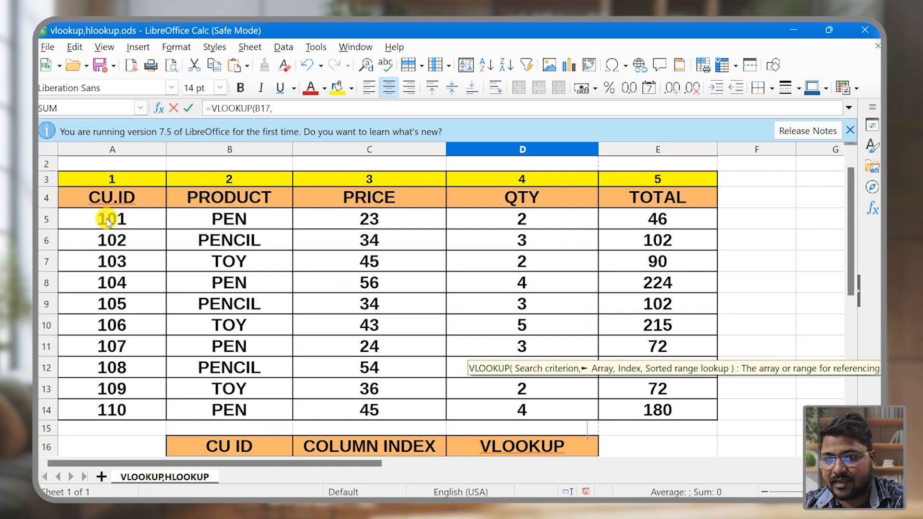
{"action": "left_click_drag", "start_coordinate": [107, 222], "coordinate": [650, 417]}
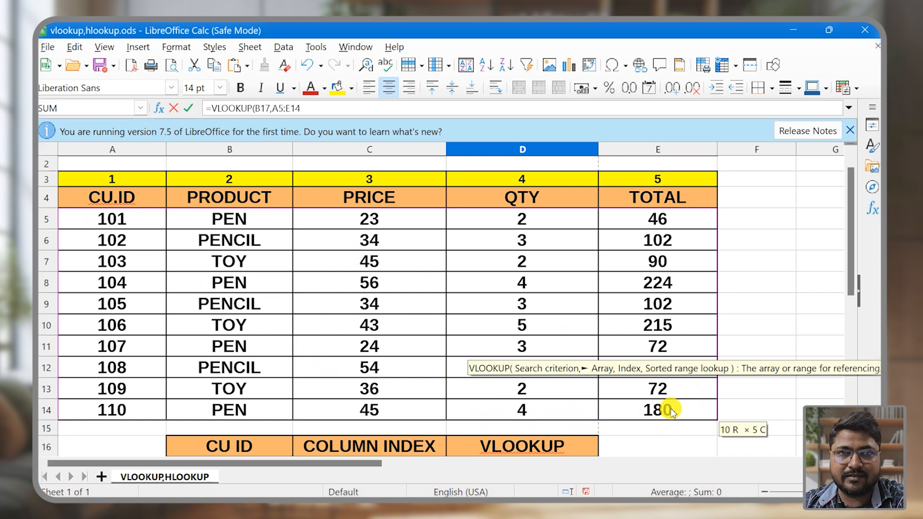
{"action": "scroll", "coordinate": [501, 400], "scroll_direction": "down", "scroll_amount": 2}
{"action": "type", "text": ","}
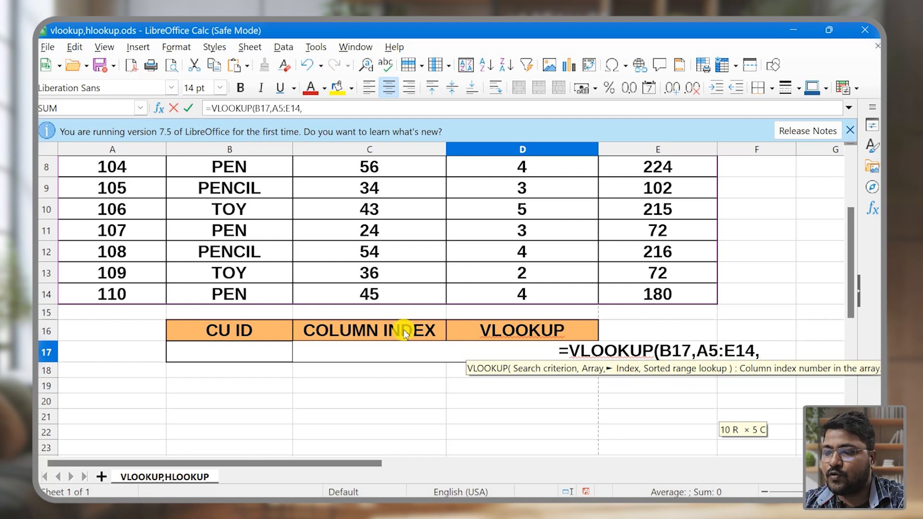
{"action": "left_click", "coordinate": [348, 353]}
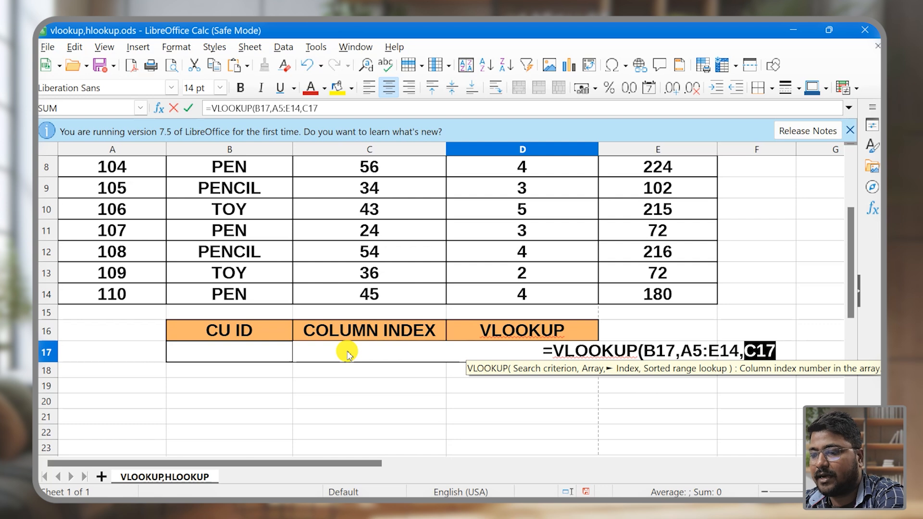
{"action": "type", "text": ","}
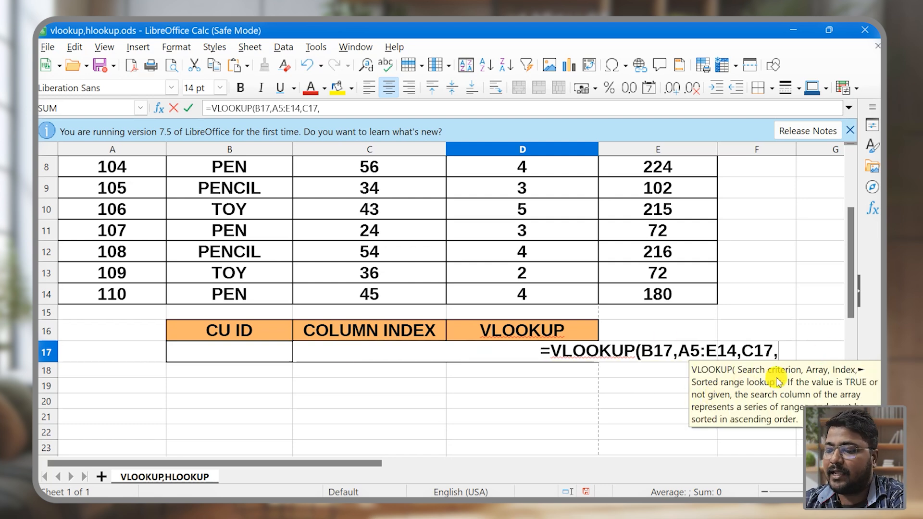
{"action": "type", "text": "0"}
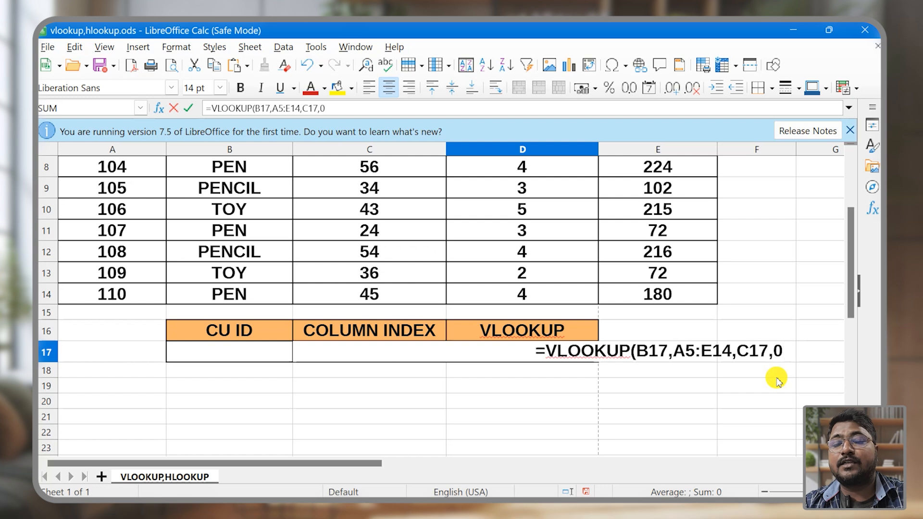
{"action": "type", "text": ")"}
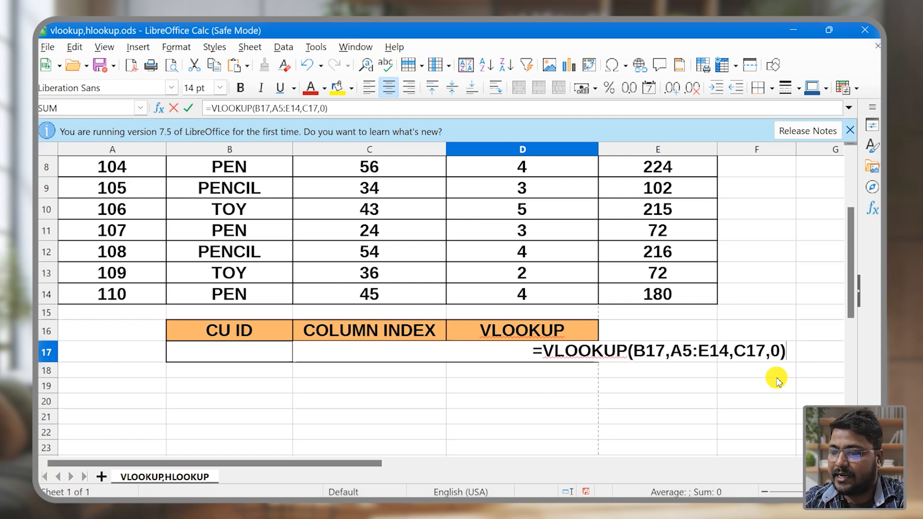
{"action": "key", "text": "Return"}
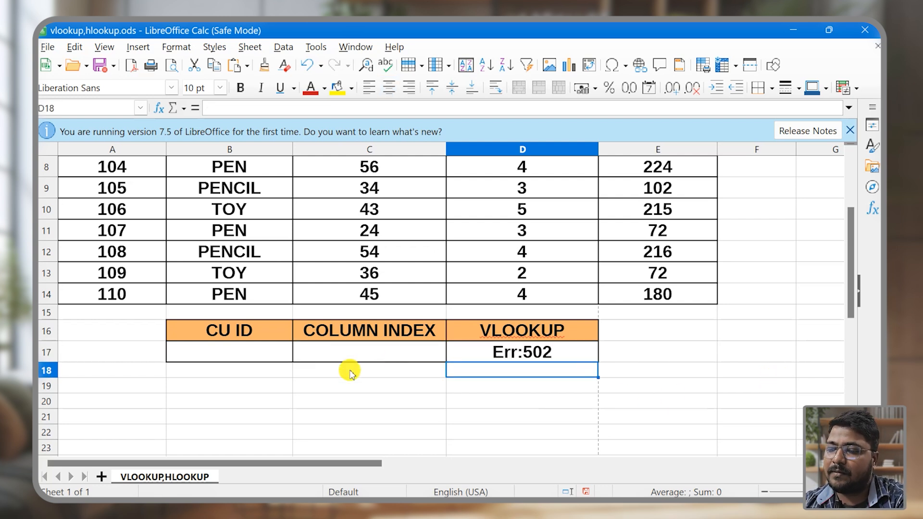
Step: Enter the customer ID 105 from the sales table in B17 as the lookup value
{"action": "left_click", "coordinate": [211, 357]}
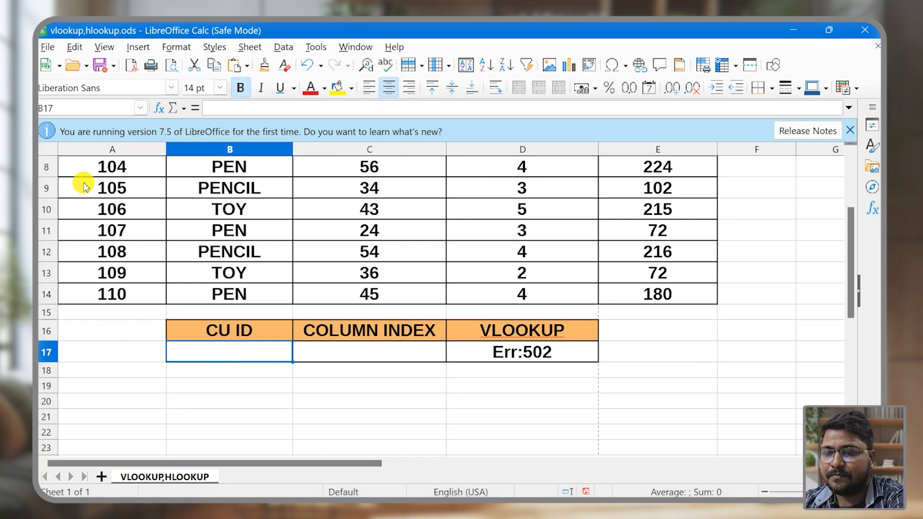
{"action": "left_click", "coordinate": [46, 188]}
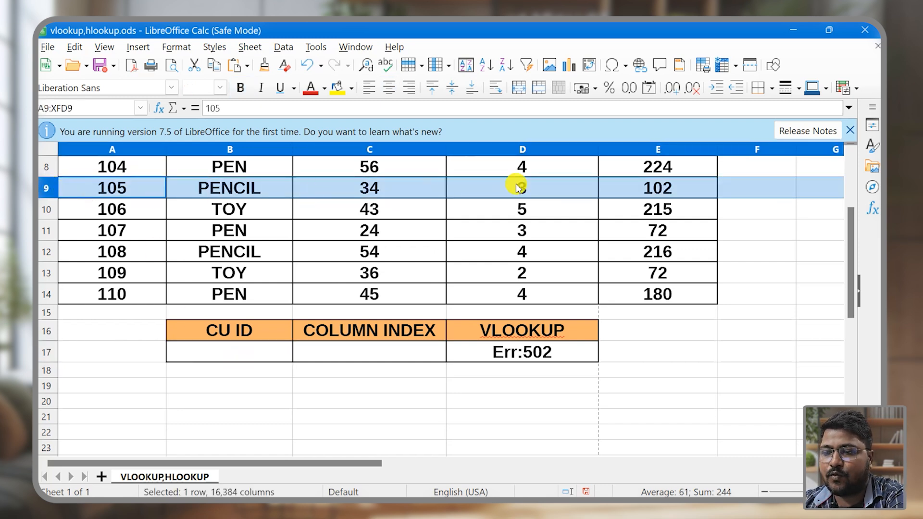
{"action": "left_click", "coordinate": [230, 351]}
{"action": "type", "text": "105"}
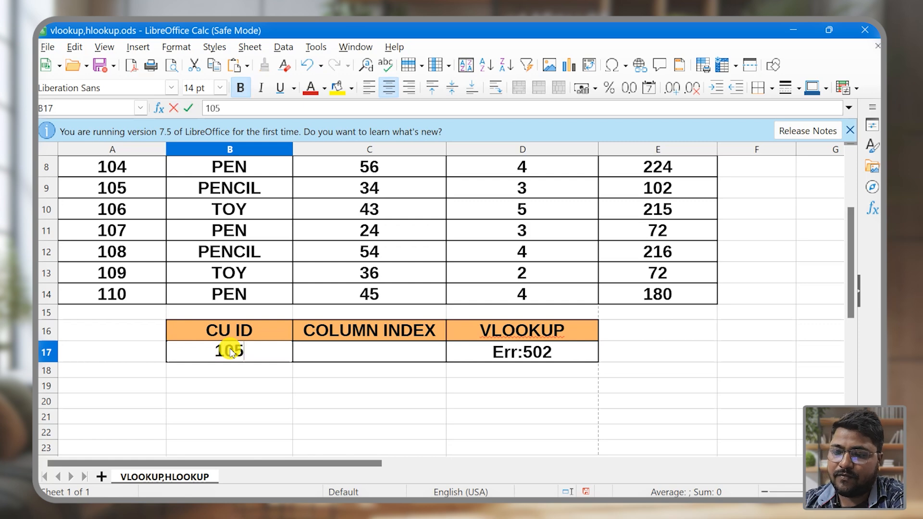
{"action": "key", "text": "Tab"}
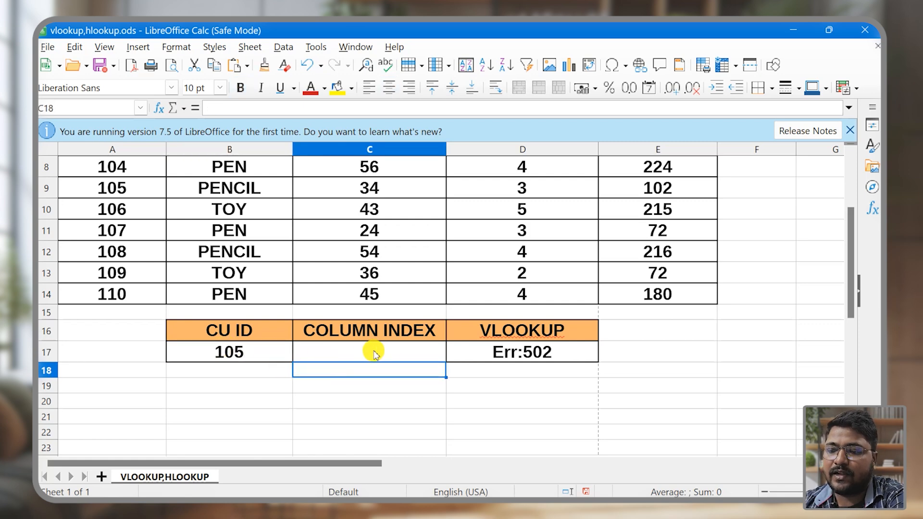
Step: Enter column index 2 in C17 to look up the product, and compare the result with row 9 of the table
{"action": "scroll", "coordinate": [413, 275], "scroll_direction": "up", "scroll_amount": 2}
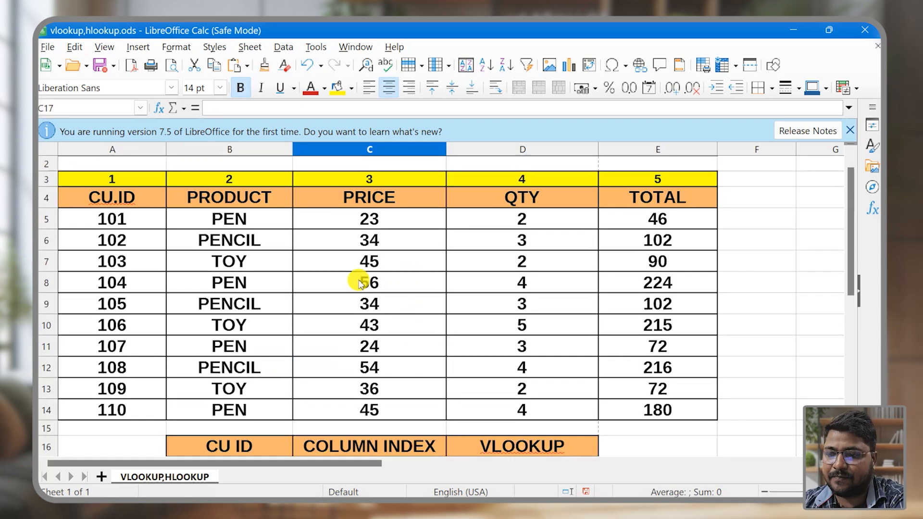
{"action": "scroll", "coordinate": [360, 280], "scroll_direction": "down", "scroll_amount": 1}
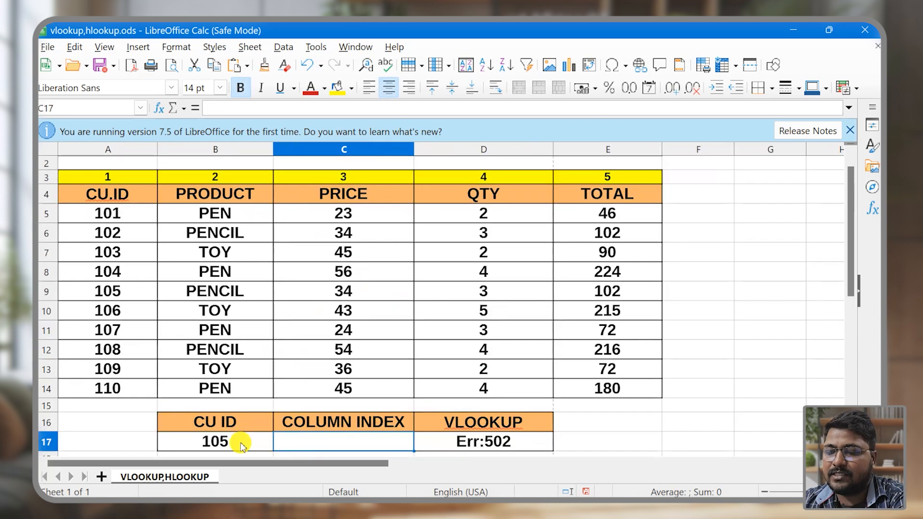
{"action": "left_click", "coordinate": [217, 190]}
{"action": "left_click", "coordinate": [383, 194]}
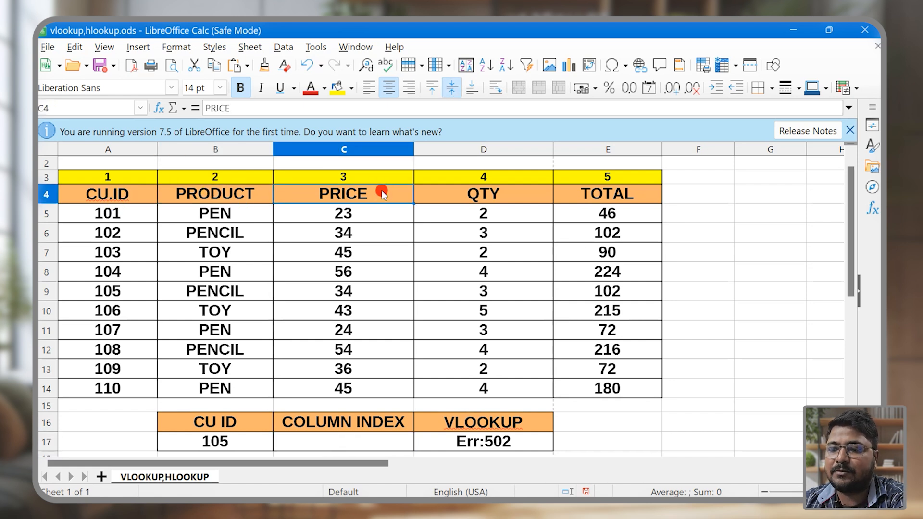
{"action": "left_click", "coordinate": [537, 196]}
{"action": "left_click", "coordinate": [617, 193]}
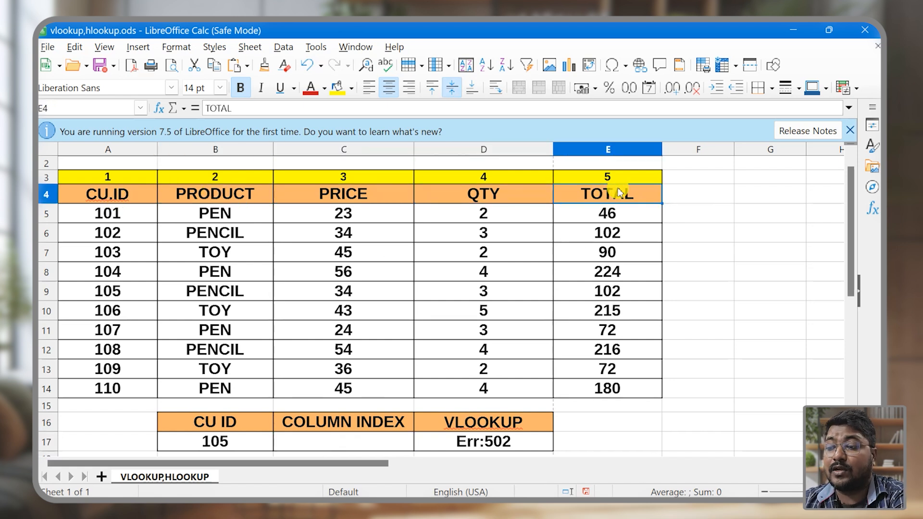
{"action": "left_click", "coordinate": [321, 441]}
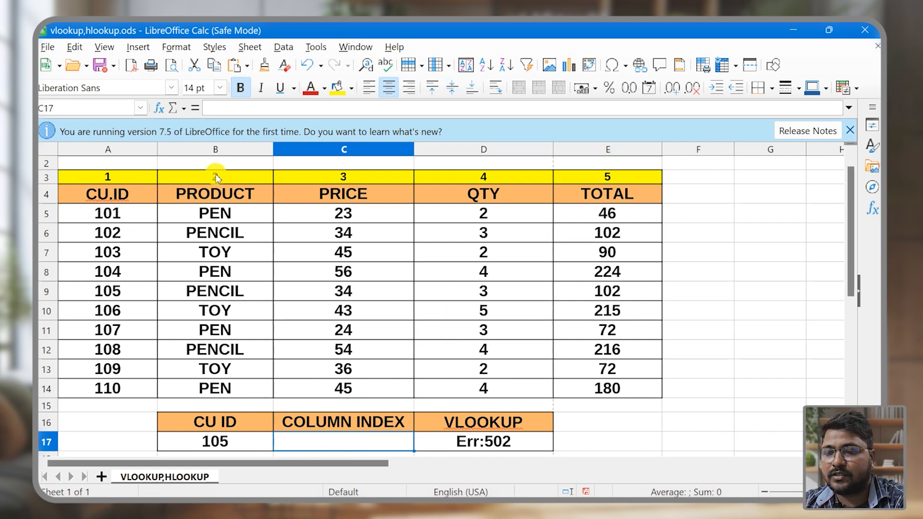
{"action": "left_click", "coordinate": [235, 178]}
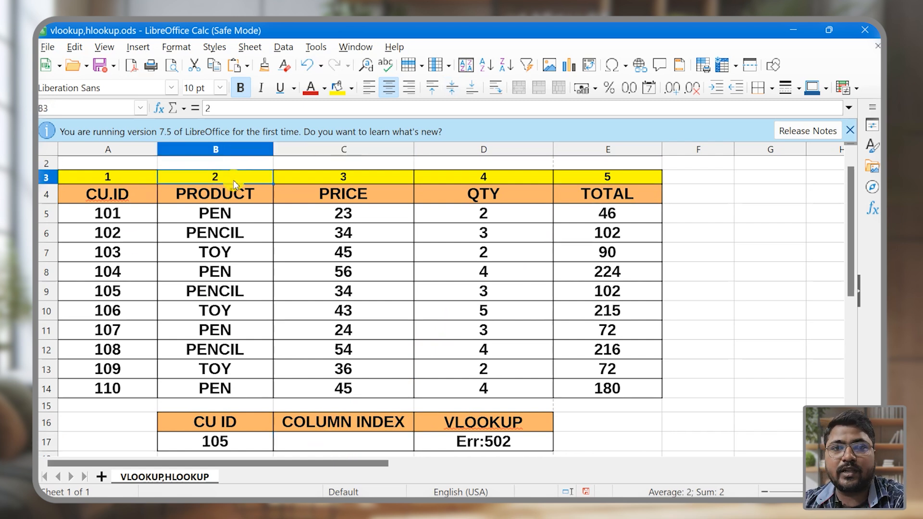
{"action": "left_click", "coordinate": [294, 440]}
{"action": "type", "text": "2"}
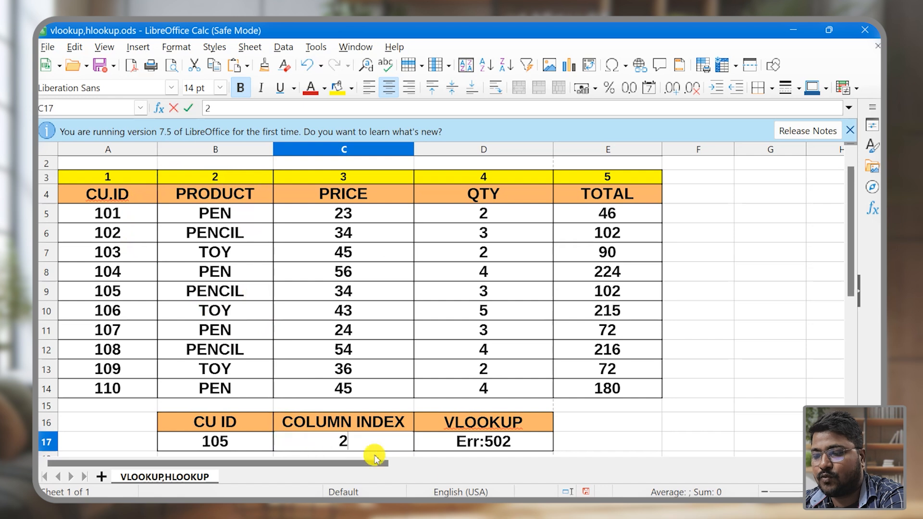
{"action": "left_click", "coordinate": [595, 439]}
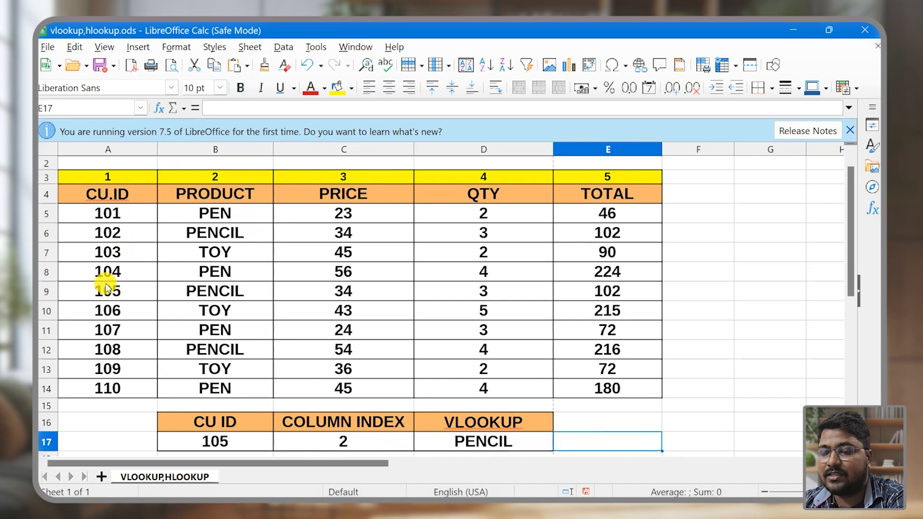
{"action": "left_click", "coordinate": [236, 288]}
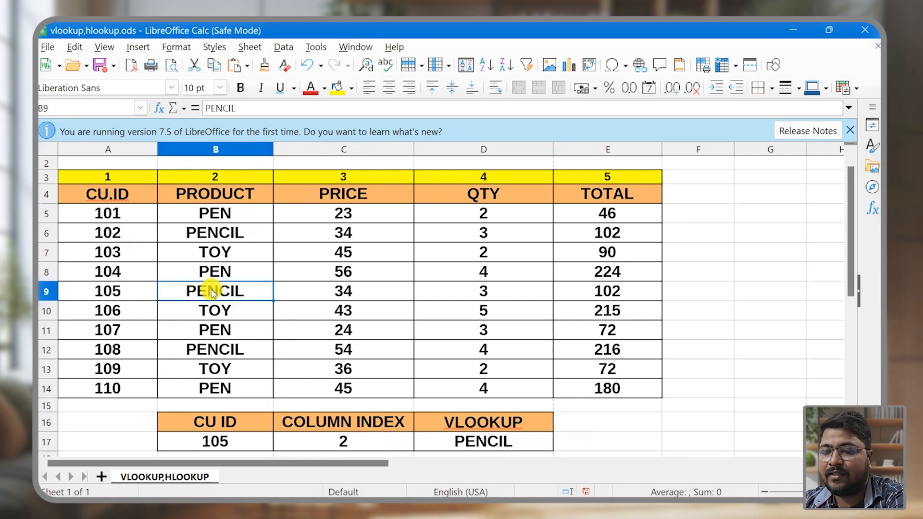
Step: Set the column index in C17 to 3 to look up the price
{"action": "left_click", "coordinate": [350, 444]}
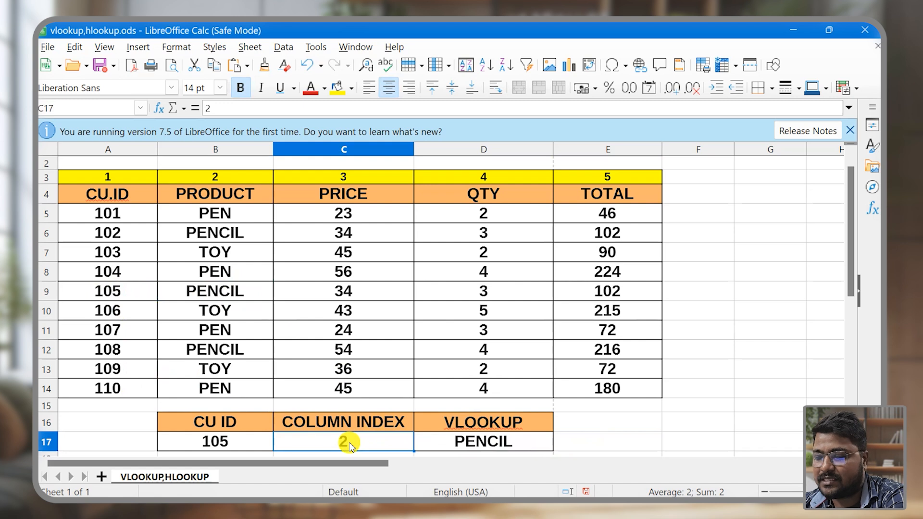
{"action": "type", "text": "3"}
{"action": "key", "text": "Return"}
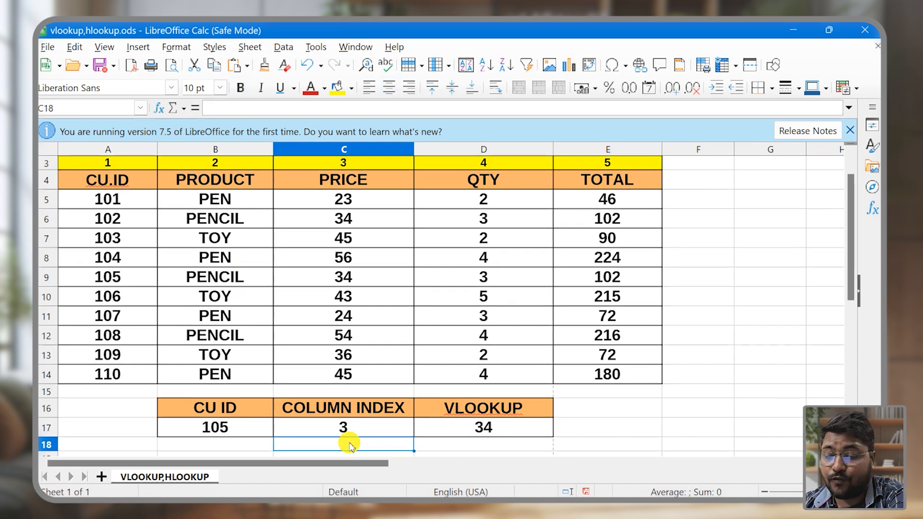
Step: Set the column index in C17 to 4 to look up the quantity, and review the formula in D17
{"action": "key", "text": "Up"}
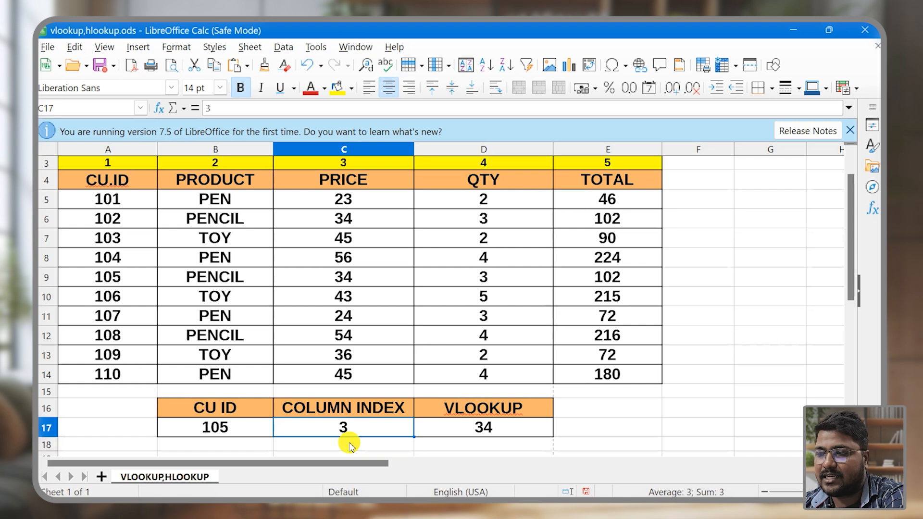
{"action": "type", "text": "4"}
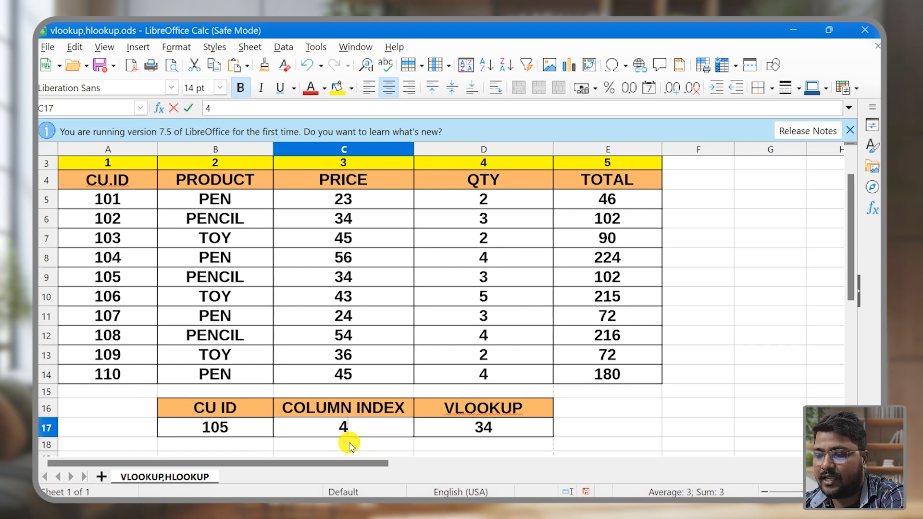
{"action": "key", "text": "Return"}
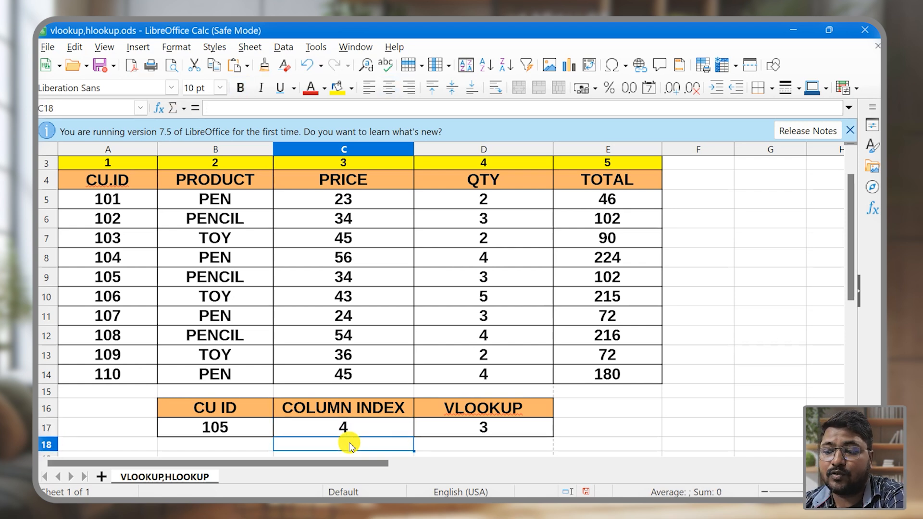
{"action": "key", "text": "Up"}
{"action": "key", "text": "Right"}
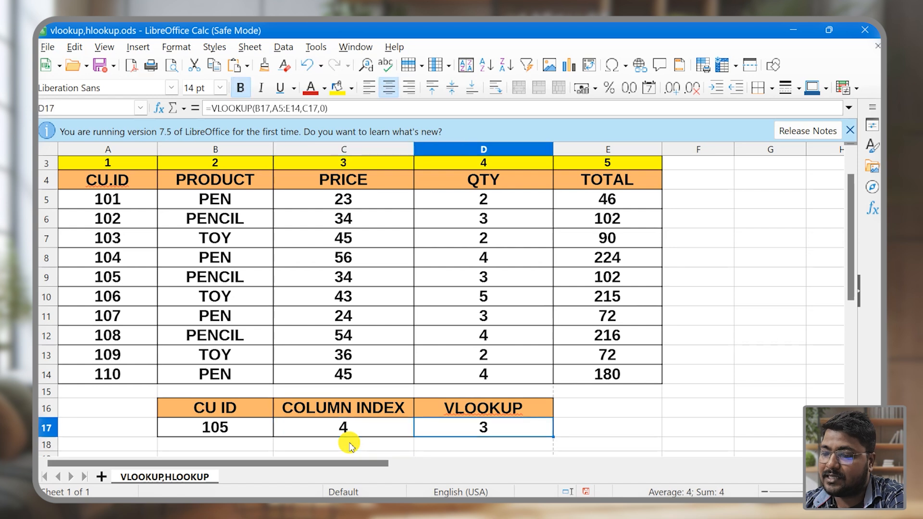
{"action": "key", "text": "Left"}
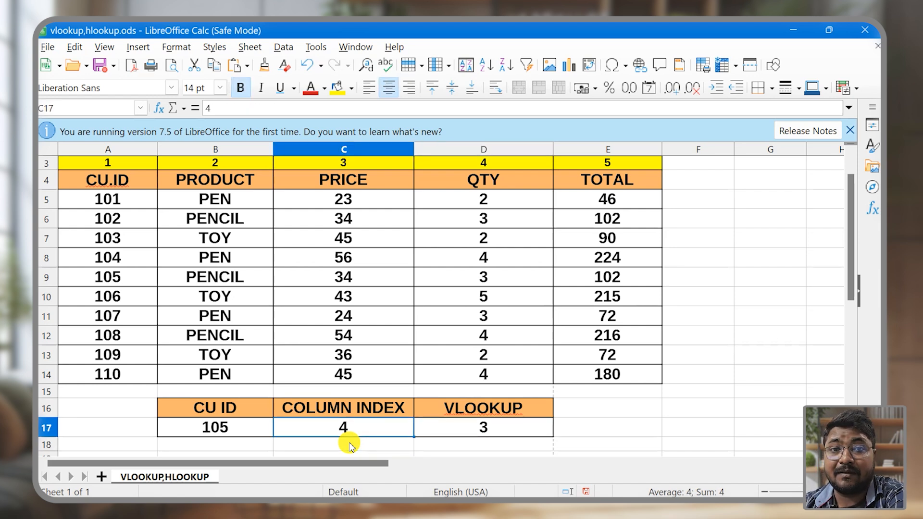
Step: Set the column index in C17 to 5 to look up the total, and compare the result with row 9 of the table
{"action": "type", "text": "5"}
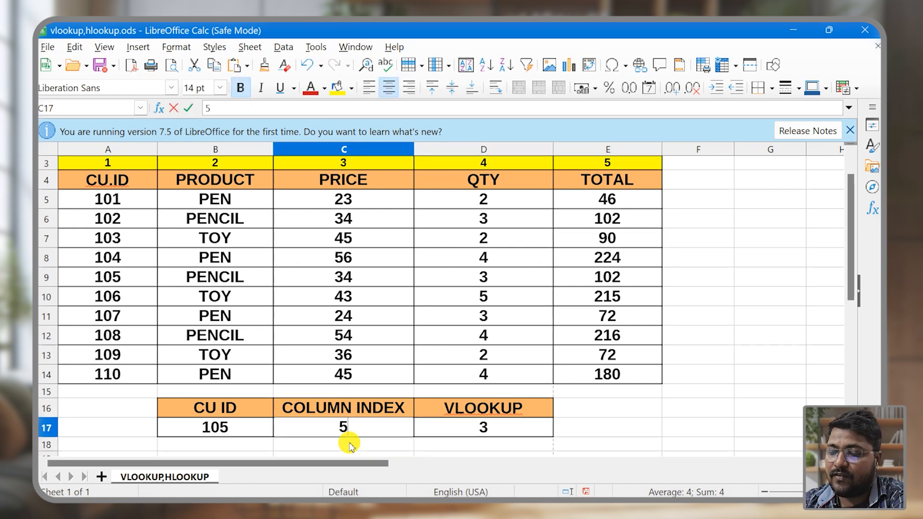
{"action": "key", "text": "Return"}
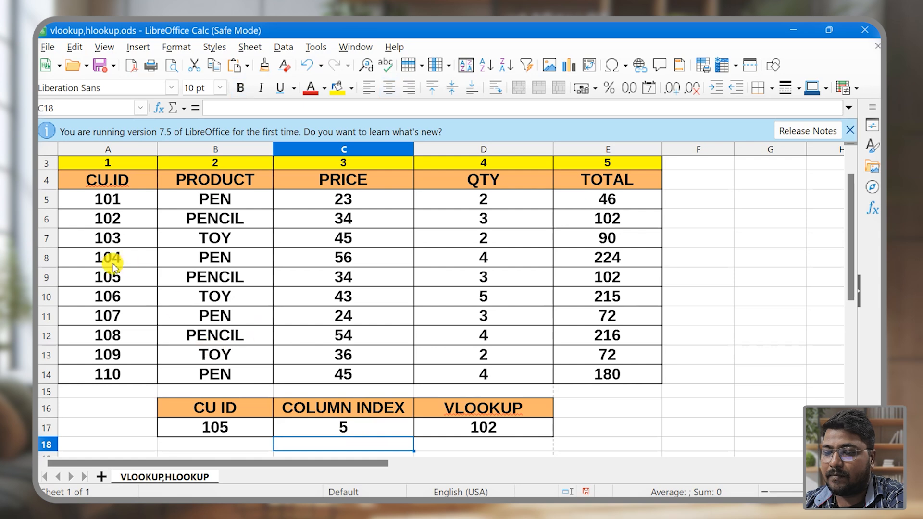
{"action": "mouse_move", "coordinate": [103, 279]}
{"action": "left_mouse_down"}
{"action": "mouse_move", "coordinate": [224, 299]}
{"action": "mouse_move", "coordinate": [592, 270]}
{"action": "mouse_move", "coordinate": [591, 277]}
{"action": "left_mouse_up"}
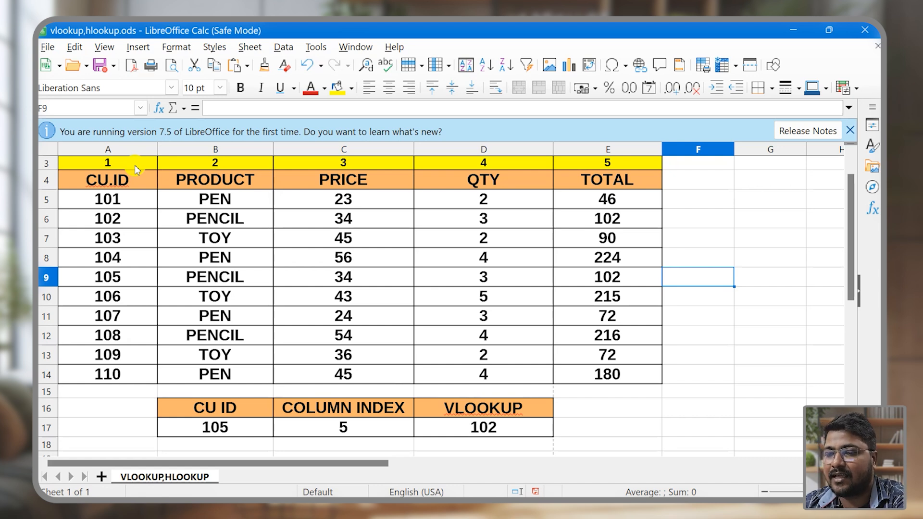
Step: Copy the sales table A3:E14 and paste it at A22 using Paste Special with All and Transpose enabled
{"action": "left_click_drag", "start_coordinate": [137, 169], "coordinate": [639, 372]}
{"action": "right_click", "coordinate": [480, 276]}
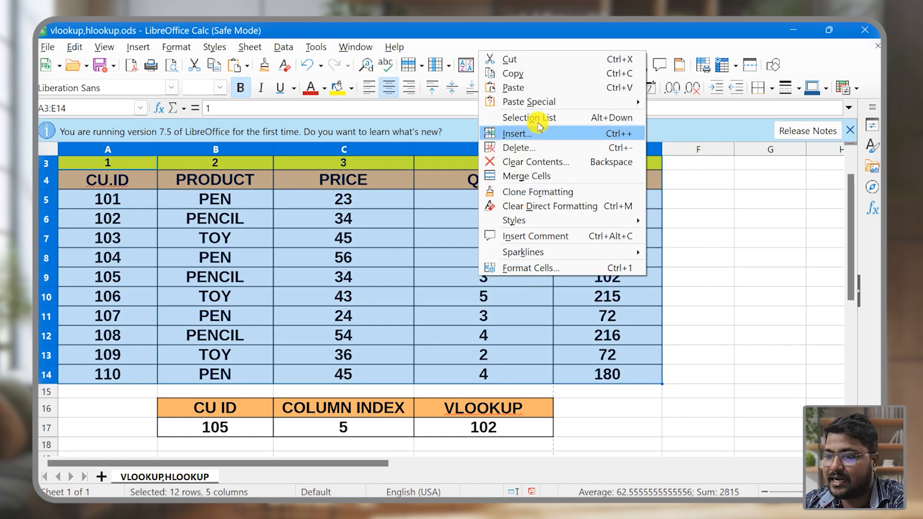
{"action": "left_click", "coordinate": [512, 74]}
{"action": "scroll", "coordinate": [99, 233], "scroll_direction": "down", "scroll_amount": 4}
{"action": "left_click", "coordinate": [106, 272]}
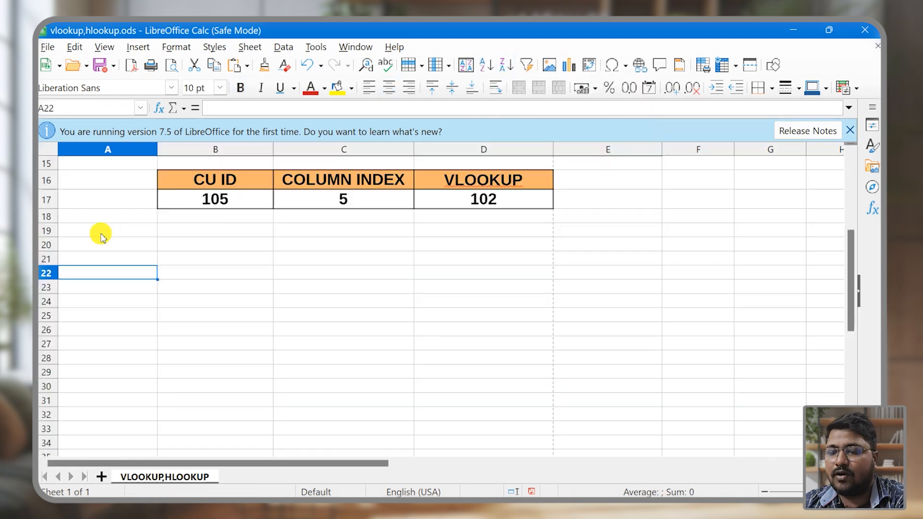
{"action": "right_click", "coordinate": [106, 272]}
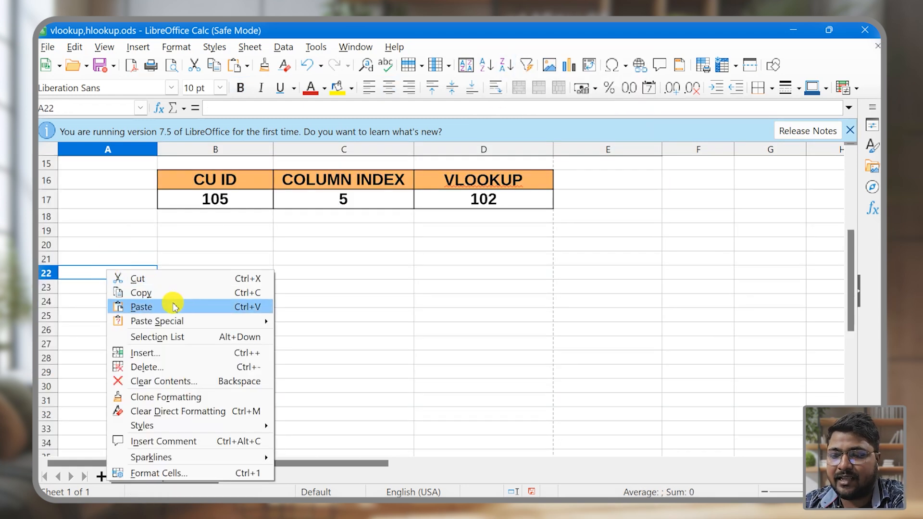
{"action": "mouse_move", "coordinate": [199, 327]}
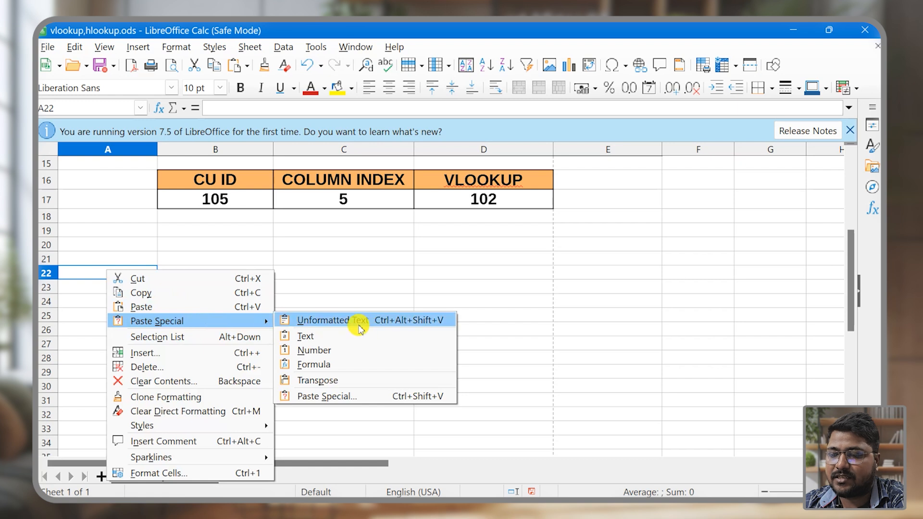
{"action": "left_click", "coordinate": [376, 397]}
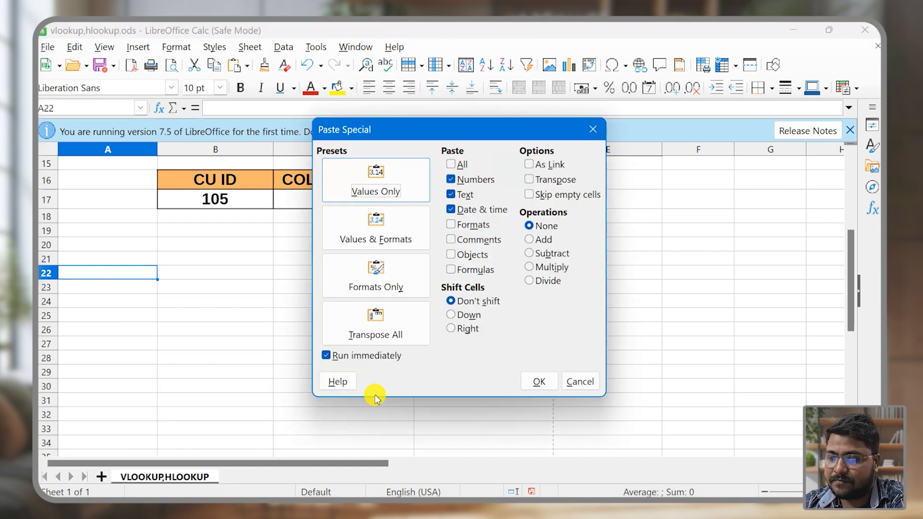
{"action": "left_click", "coordinate": [457, 166]}
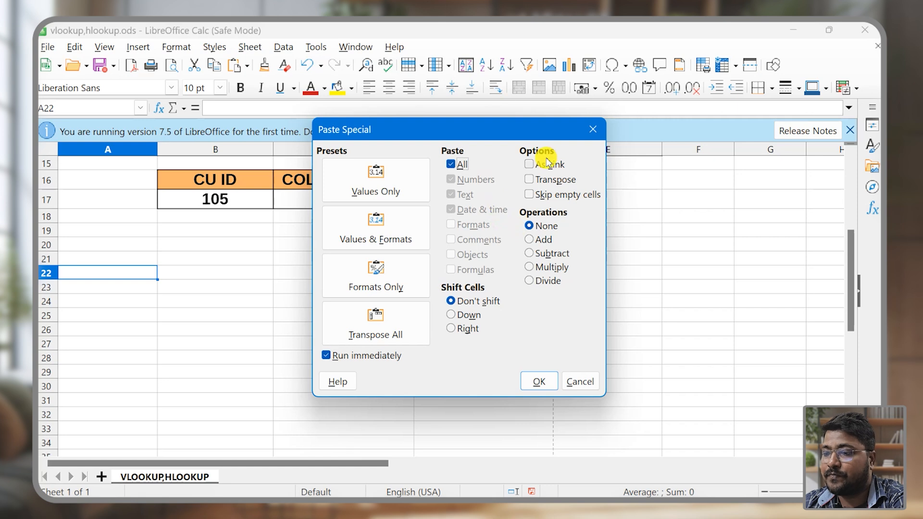
{"action": "left_click", "coordinate": [529, 181]}
{"action": "left_click", "coordinate": [538, 381]}
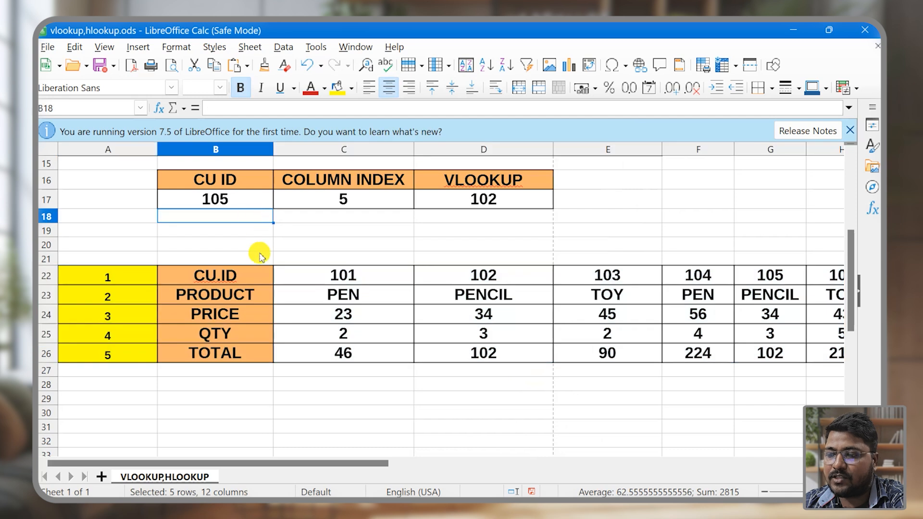
Step: Narrow columns A, B and C to make the transposed table more compact, and check its full width
{"action": "scroll", "coordinate": [216, 274], "scroll_direction": "down", "scroll_amount": 1}
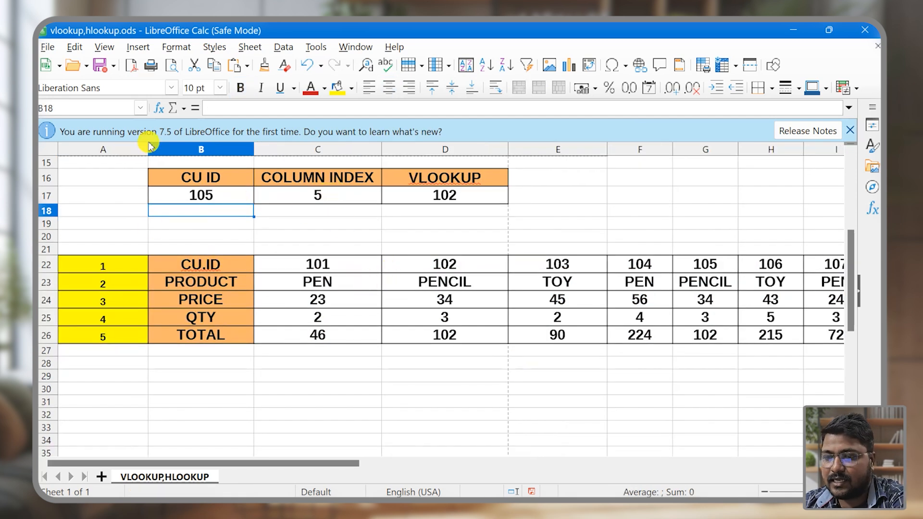
{"action": "left_click", "coordinate": [142, 149]}
{"action": "left_click_drag", "start_coordinate": [148, 149], "coordinate": [99, 149]}
{"action": "mouse_move", "coordinate": [207, 147]}
{"action": "left_mouse_down"}
{"action": "mouse_move", "coordinate": [166, 149]}
{"action": "mouse_move", "coordinate": [194, 150]}
{"action": "left_mouse_up"}
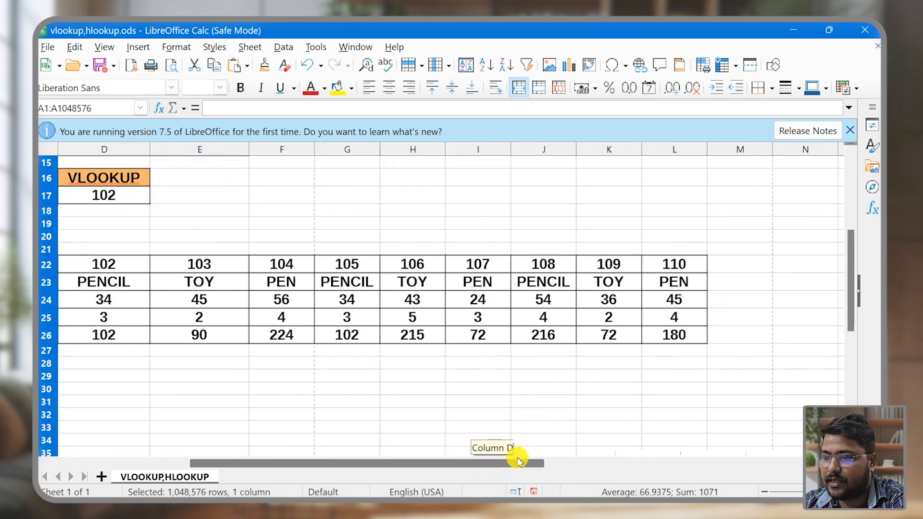
{"action": "left_click_drag", "start_coordinate": [518, 460], "coordinate": [352, 459]}
Step: Copy the lookup block B16:D17 to C28 below the transposed table and clear the copied contents of C29:E29
{"action": "left_click_drag", "start_coordinate": [139, 179], "coordinate": [303, 198]}
{"action": "key", "text": "ctrl+c"}
{"action": "left_click", "coordinate": [233, 364]}
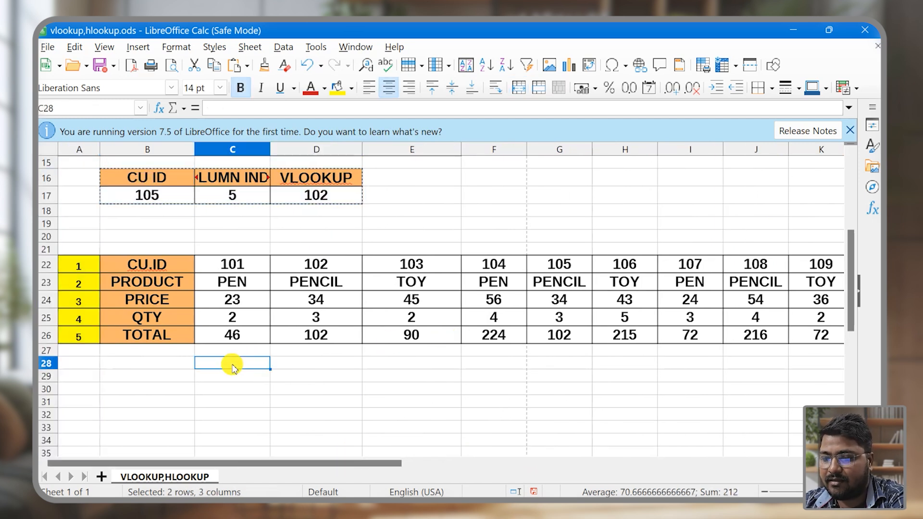
{"action": "key", "text": "ctrl+v"}
{"action": "key", "text": "Down"}
{"action": "key", "text": "shift+Right"}
{"action": "key", "text": "shift+Right"}
{"action": "key", "text": "Delete"}
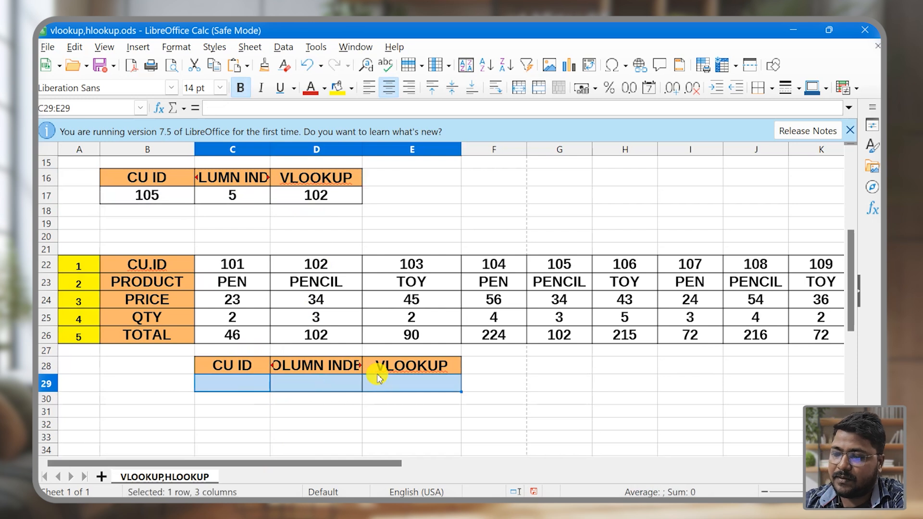
Step: Change the header in E28 to HLOOKUP
{"action": "double_click", "coordinate": [382, 365]}
{"action": "key", "text": "BackSpace"}
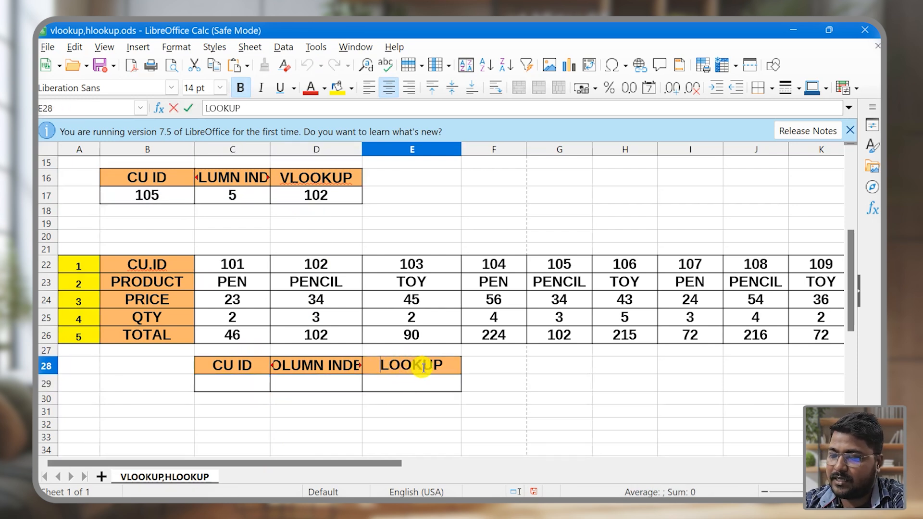
{"action": "type", "text": "H"}
Step: Change the header in D28 to ROW INDEX
{"action": "double_click", "coordinate": [326, 370]}
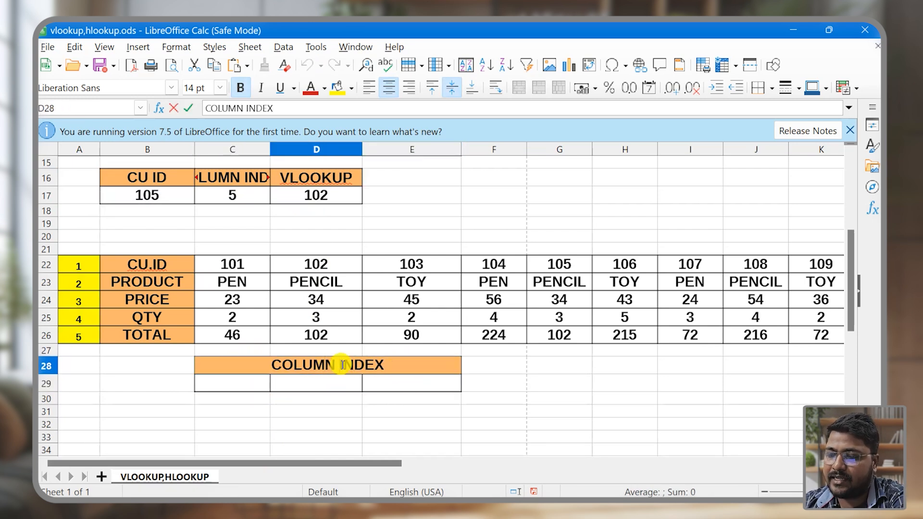
{"action": "key", "text": "BackSpace"}
{"action": "key", "text": "BackSpace"}
{"action": "key", "text": "BackSpace"}
{"action": "key", "text": "BackSpace"}
{"action": "key", "text": "BackSpace"}
{"action": "key", "text": "BackSpace"}
{"action": "key", "text": "BackSpace"}
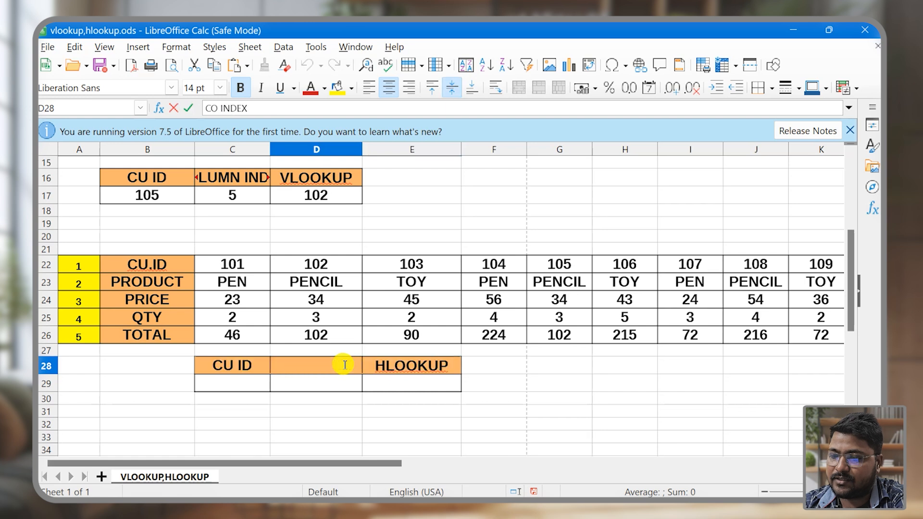
{"action": "type", "text": "ROW"}
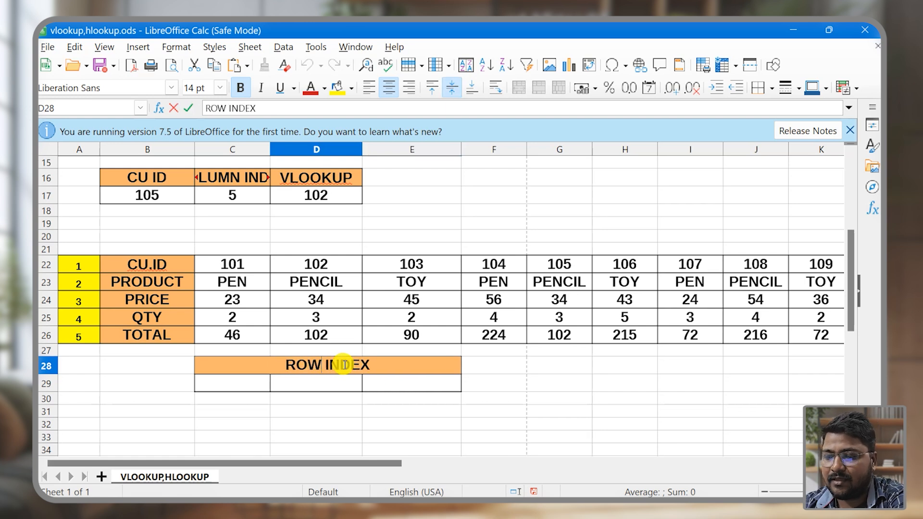
{"action": "left_click", "coordinate": [418, 420]}
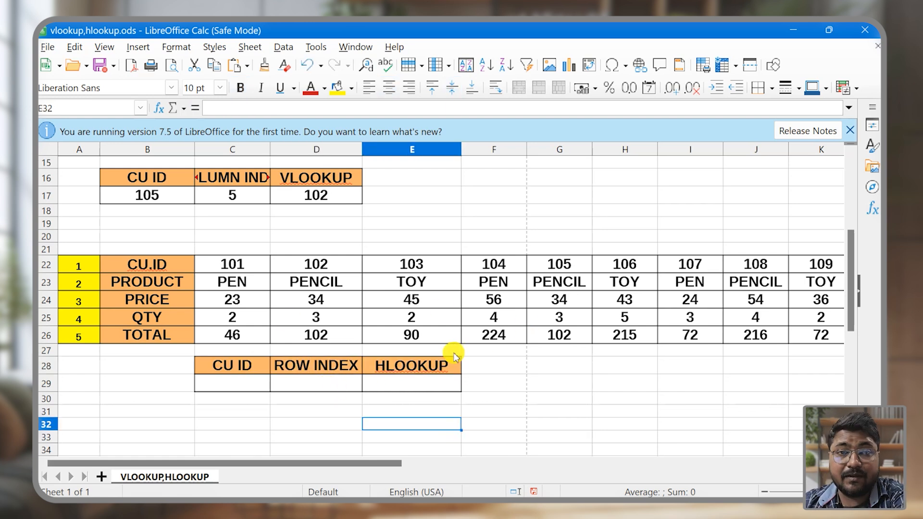
Step: Enter the formula =HLOOKUP(C29,C22:L26,D29,0) in E29, using the transposed data as the lookup array
{"action": "left_click_drag", "start_coordinate": [334, 462], "coordinate": [417, 460]}
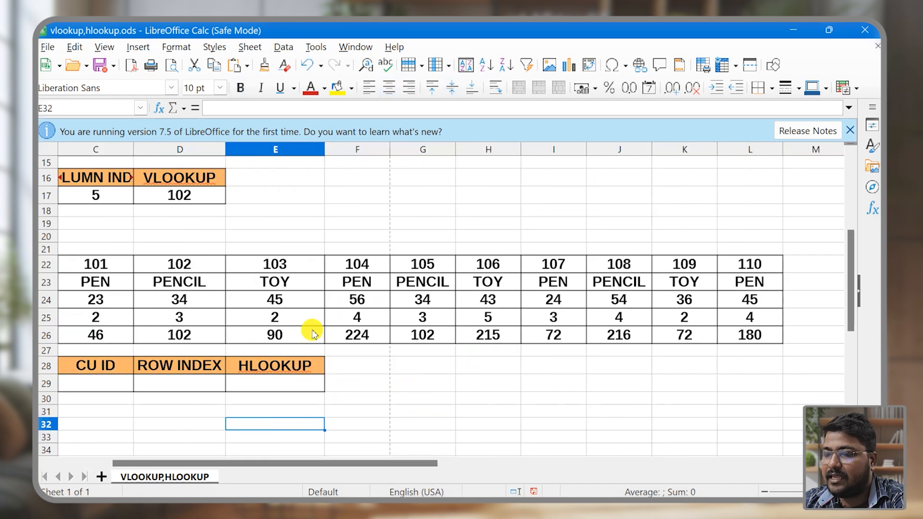
{"action": "left_click", "coordinate": [273, 382]}
{"action": "type", "text": "="}
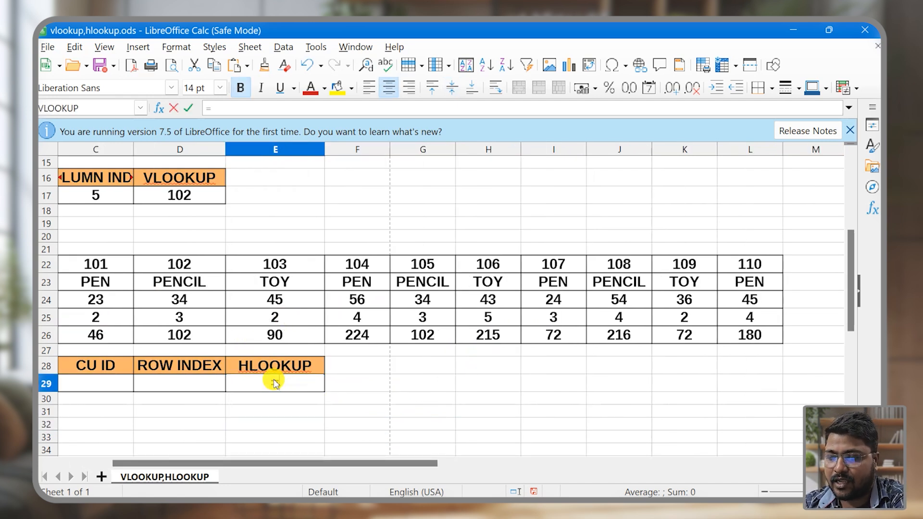
{"action": "type", "text": "HLOOKUP("}
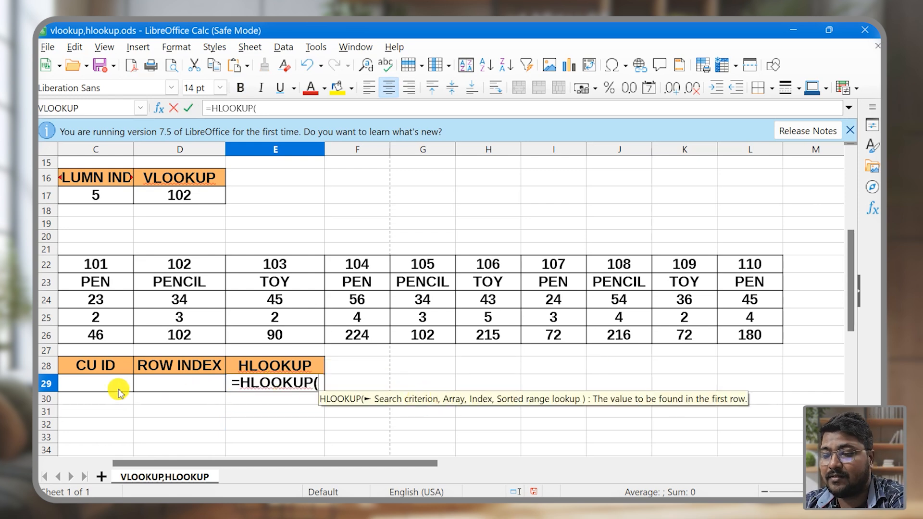
{"action": "left_click", "coordinate": [110, 384]}
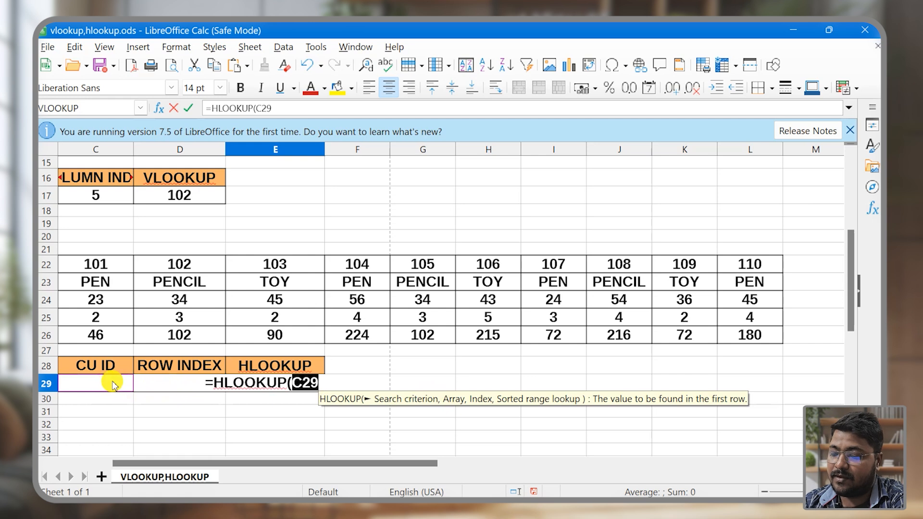
{"action": "type", "text": ","}
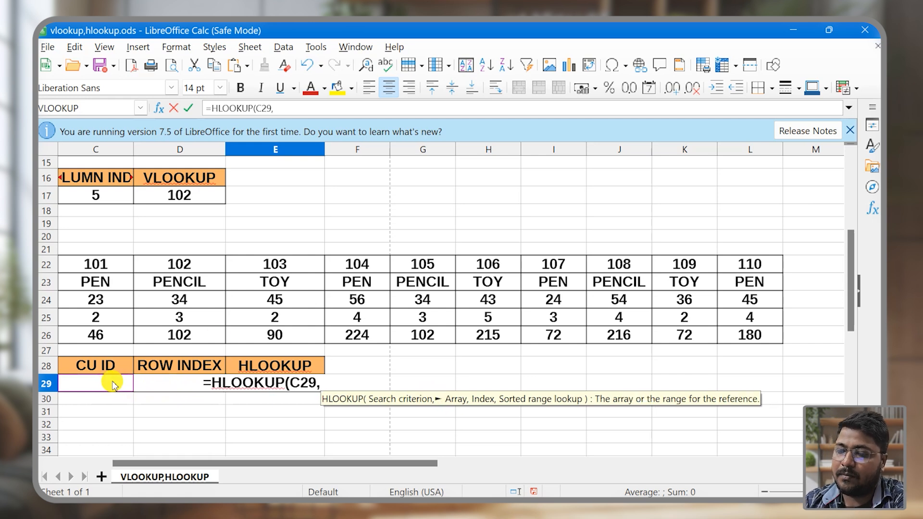
{"action": "left_click", "coordinate": [88, 267]}
{"action": "left_click_drag", "start_coordinate": [88, 267], "coordinate": [772, 336]}
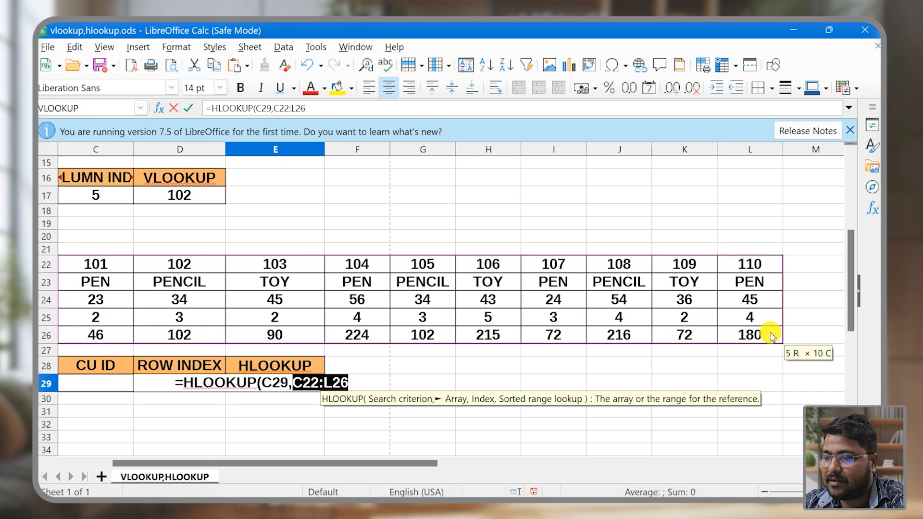
{"action": "type", "text": ","}
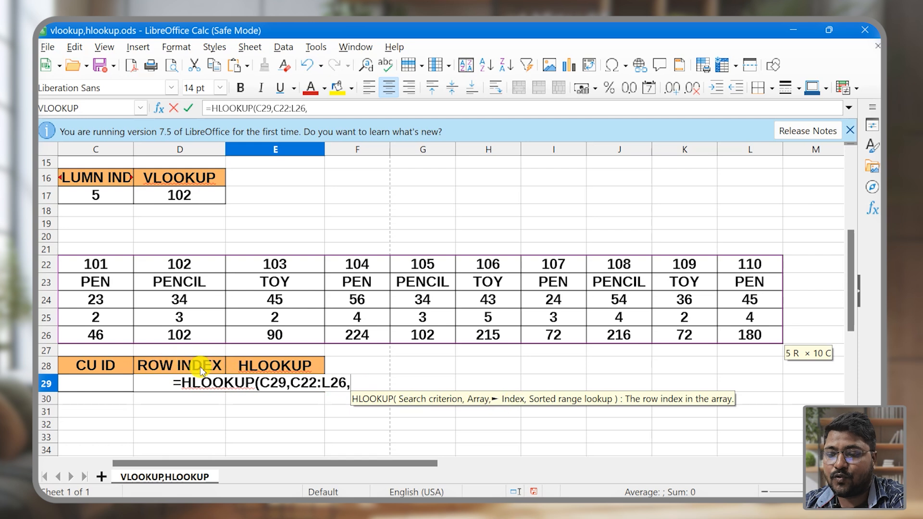
{"action": "left_click", "coordinate": [159, 383]}
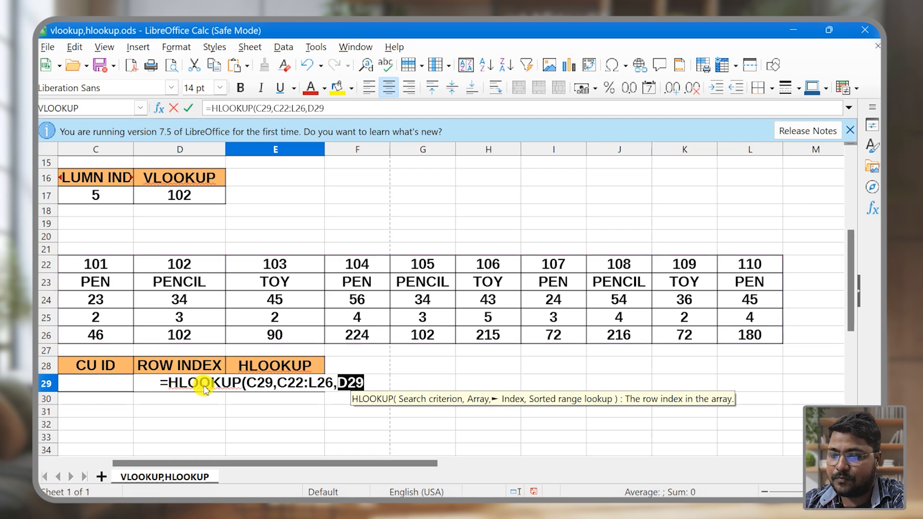
{"action": "type", "text": ","}
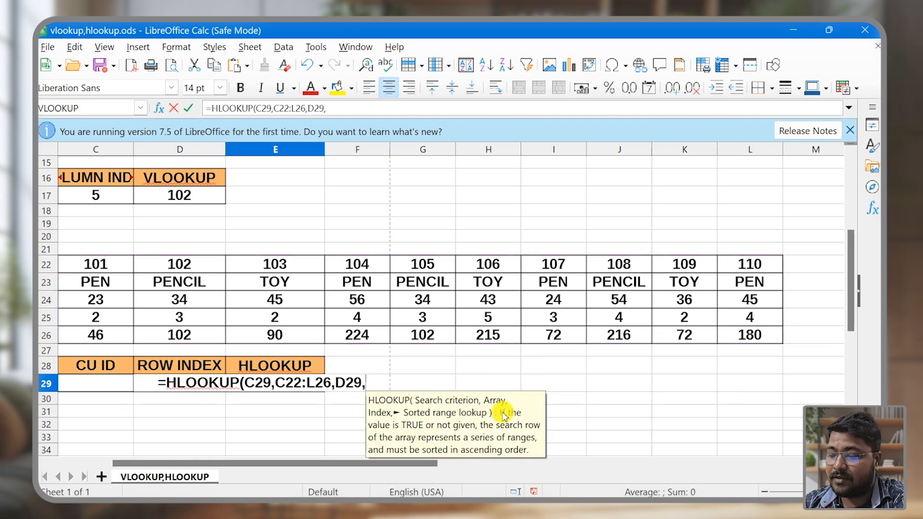
{"action": "type", "text": "0"}
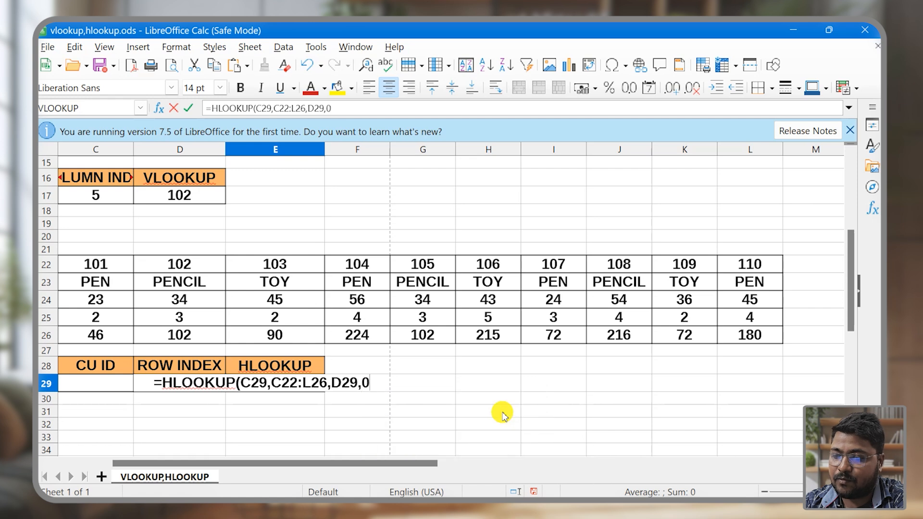
{"action": "type", "text": ")"}
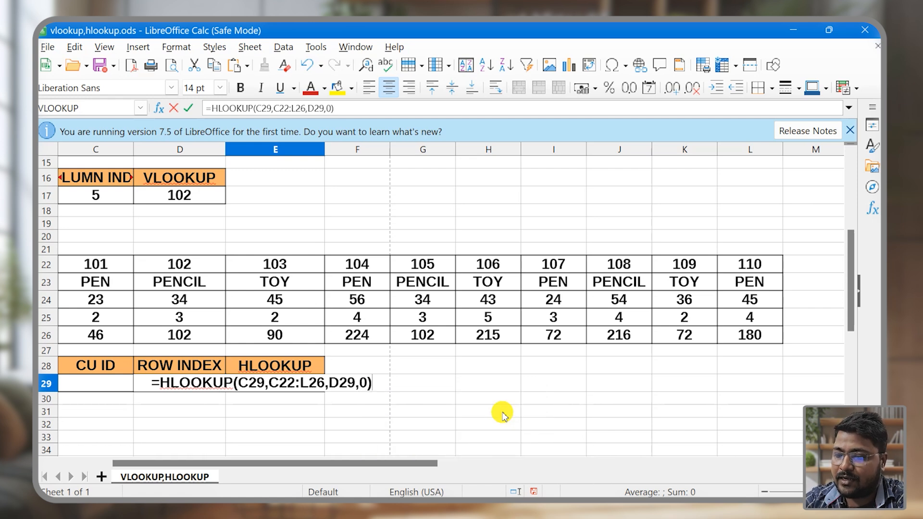
{"action": "key", "text": "Return"}
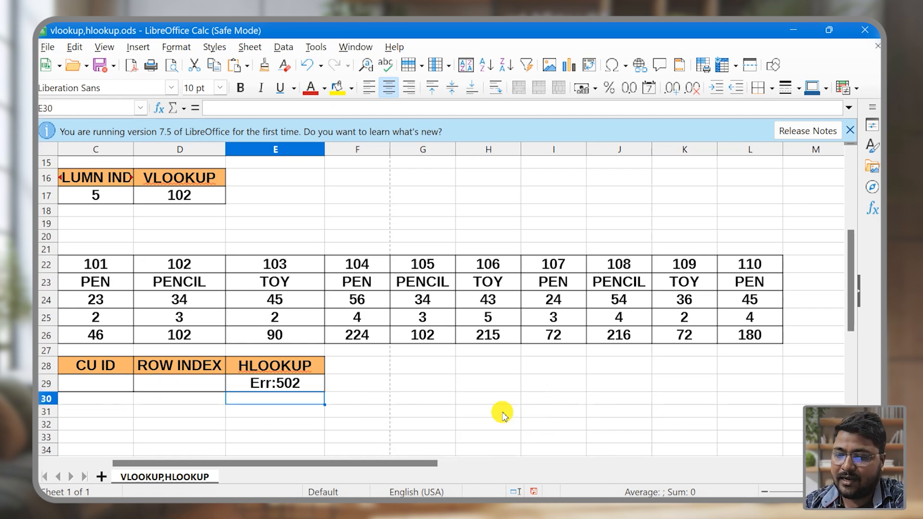
Step: Fill G22:G26 with yellow and enter the customer ID from G22 in C29 as the HLOOKUP search value
{"action": "left_click_drag", "start_coordinate": [425, 259], "coordinate": [428, 336]}
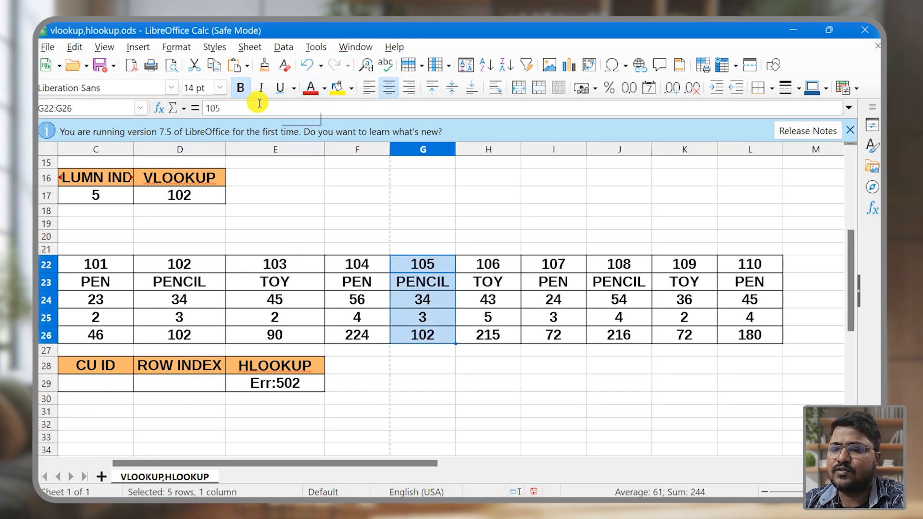
{"action": "left_click", "coordinate": [336, 87]}
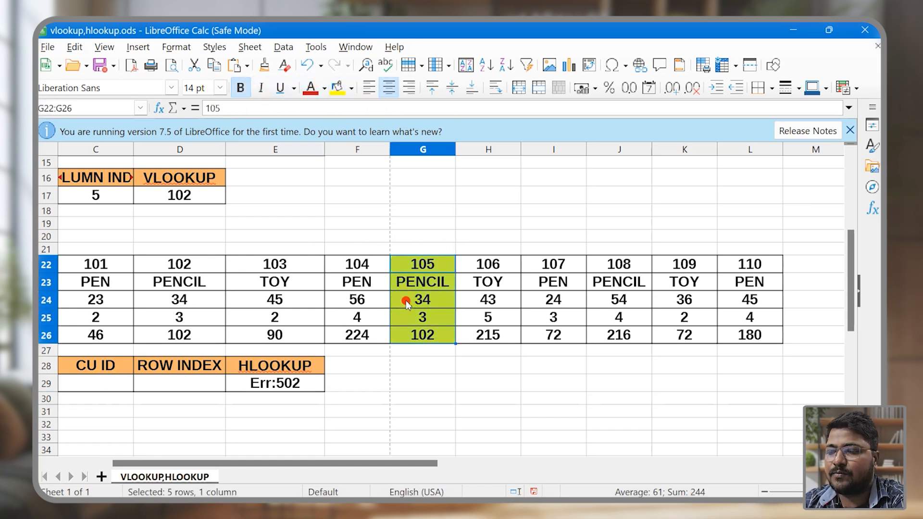
{"action": "left_click", "coordinate": [113, 382]}
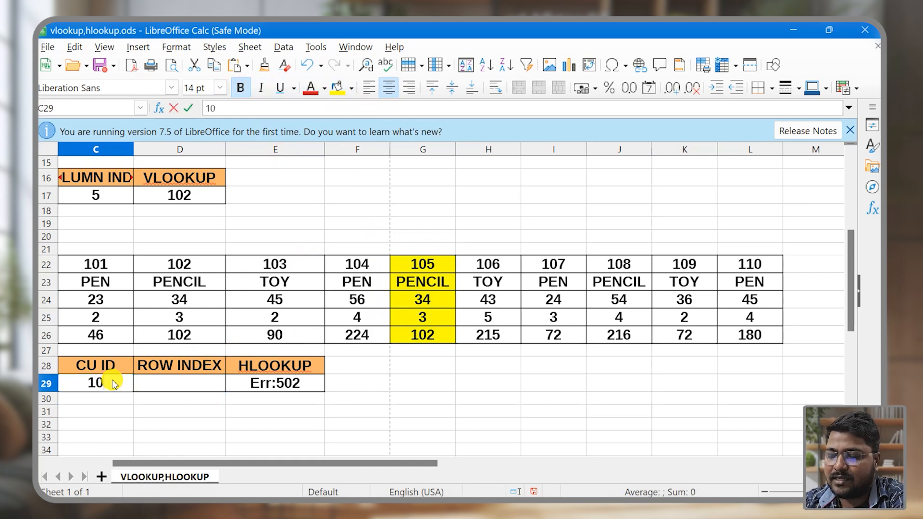
{"action": "left_click", "coordinate": [164, 382]}
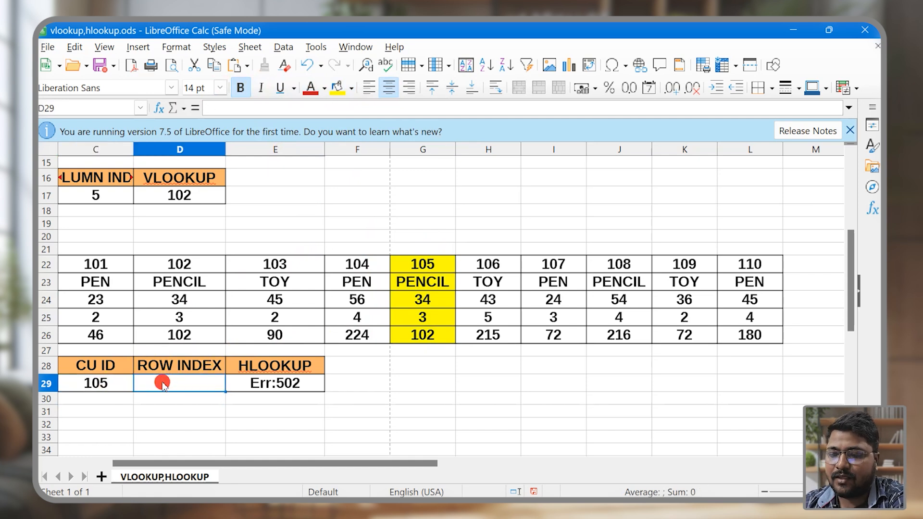
Step: Enter 2 as the row index in D29 and check the HLOOKUP result in E29
{"action": "left_click_drag", "start_coordinate": [330, 462], "coordinate": [189, 474]}
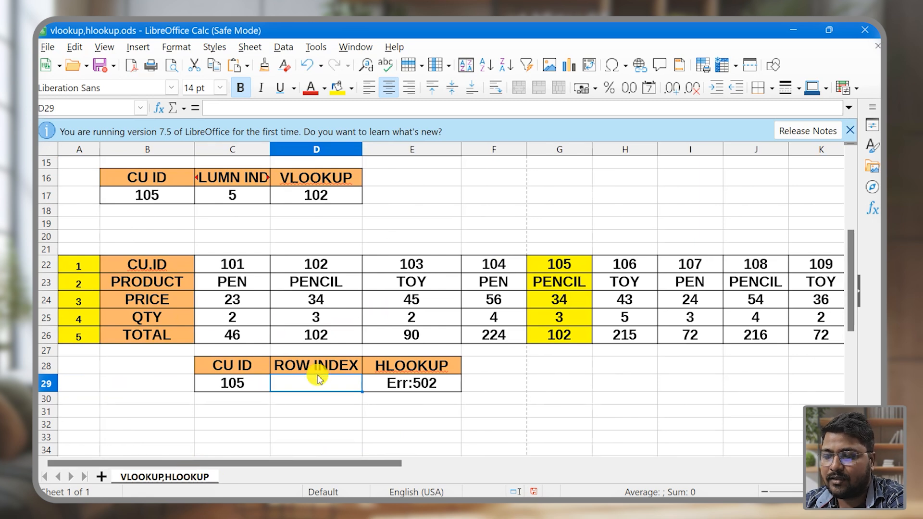
{"action": "left_click", "coordinate": [301, 383]}
{"action": "type", "text": "2"}
{"action": "key", "text": "Return"}
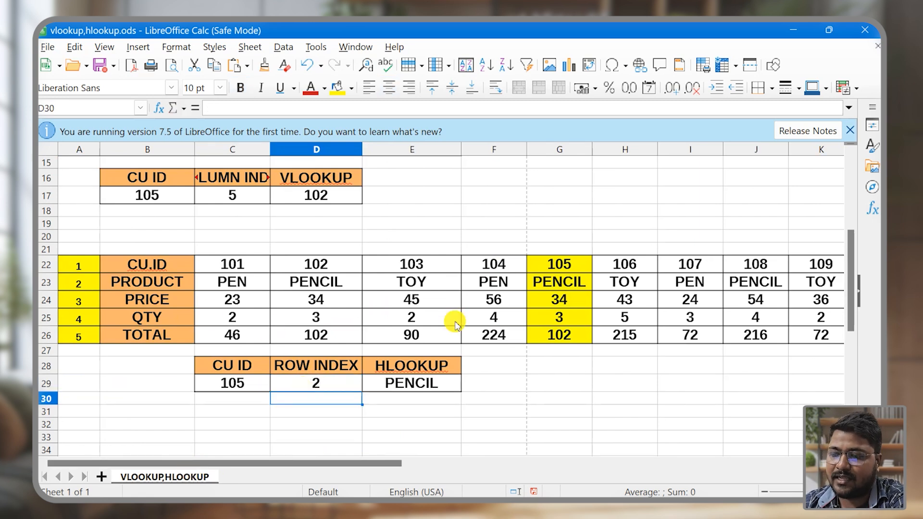
{"action": "left_click", "coordinate": [415, 388]}
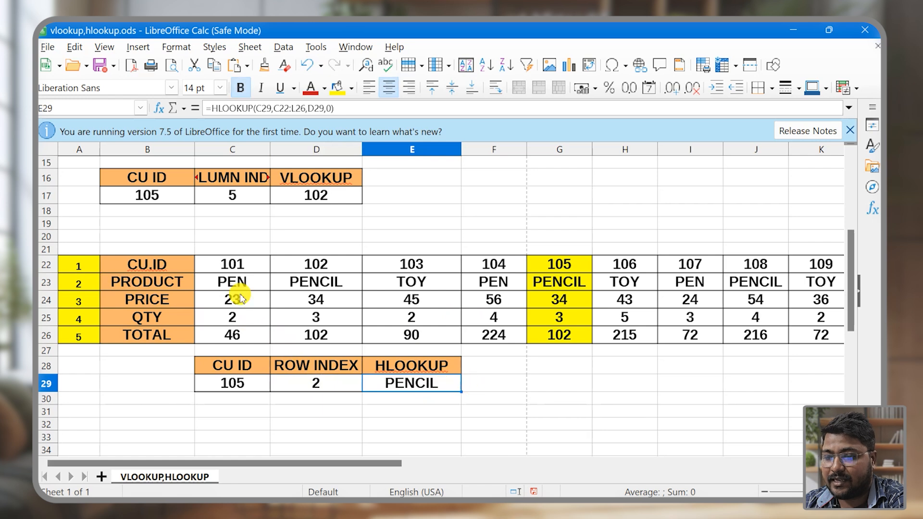
Step: Set the row index in D29 to 3 so the HLOOKUP returns the price
{"action": "left_click", "coordinate": [339, 389]}
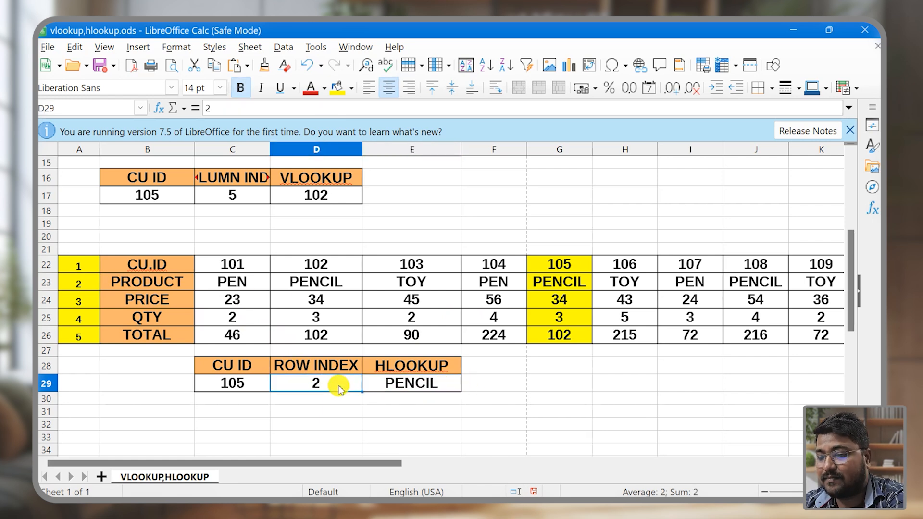
{"action": "type", "text": "3"}
{"action": "key", "text": "Return"}
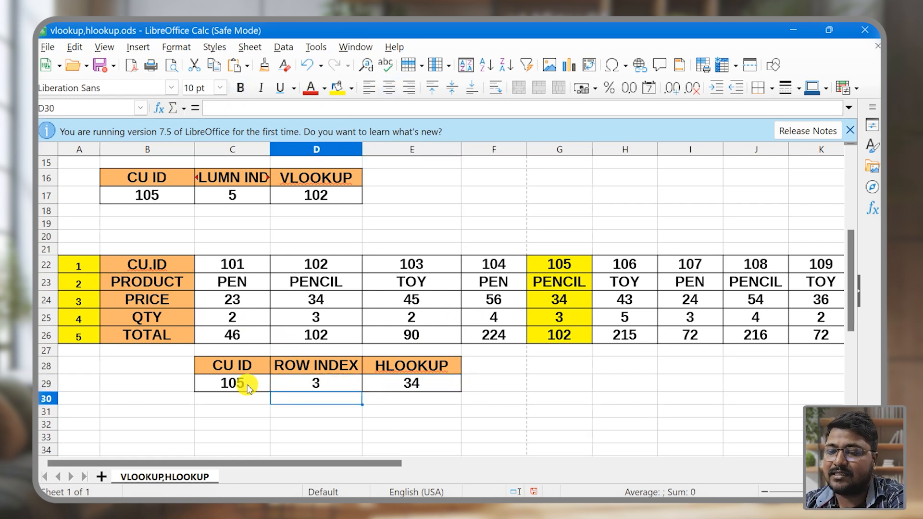
Step: Change the HLOOKUP search value in C29 to the customer ID from H22 and check the result in E29
{"action": "left_click", "coordinate": [248, 388]}
{"action": "type", "text": "1"}
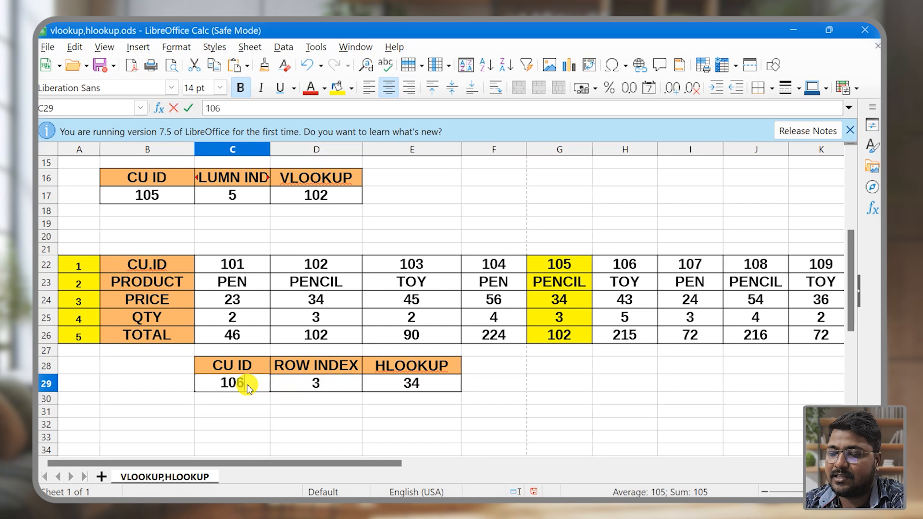
{"action": "key", "text": "Return"}
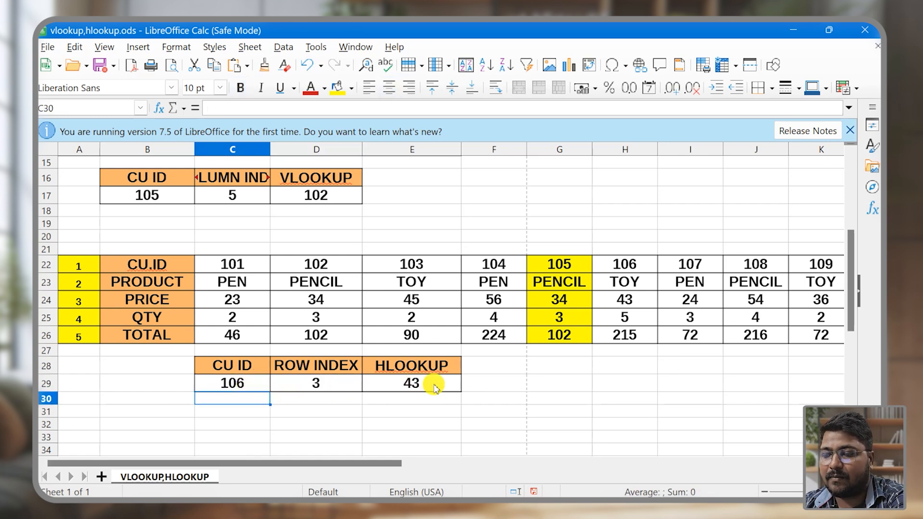
{"action": "left_click", "coordinate": [434, 388]}
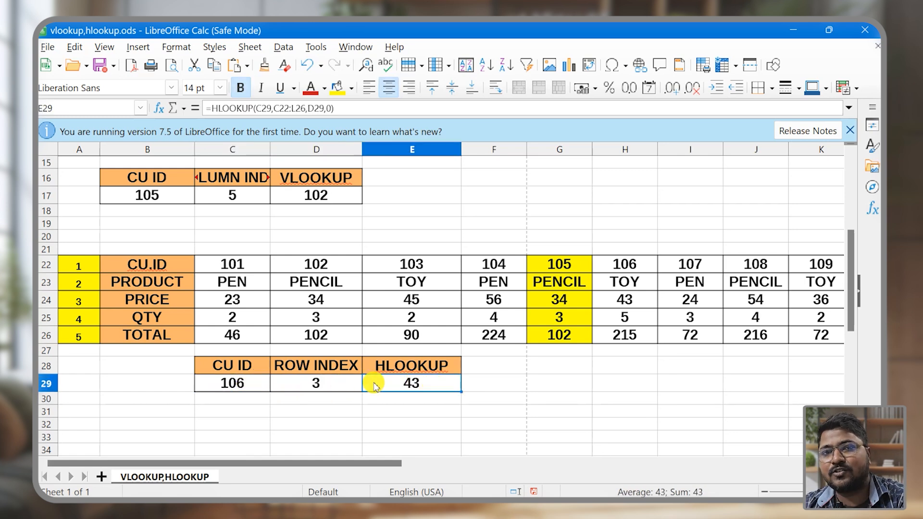